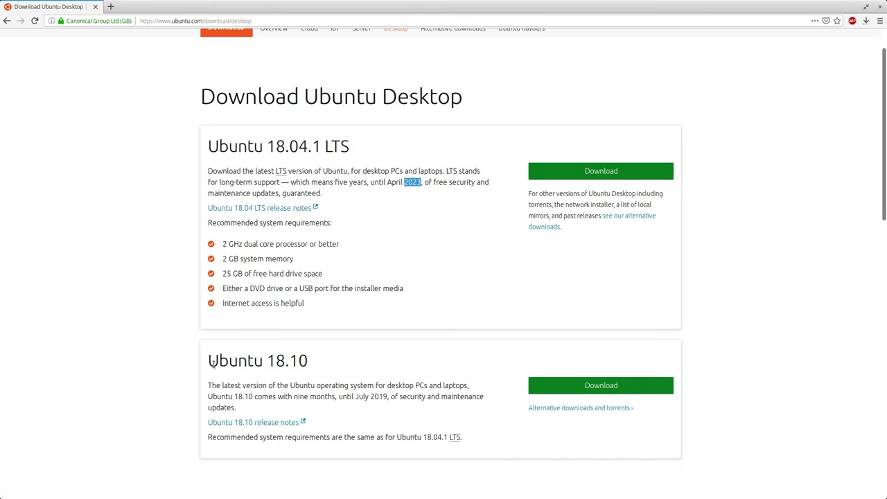
Review the Ubuntu 18.10 release heading, version and description on the download page.
drag(218, 361, 309, 362)
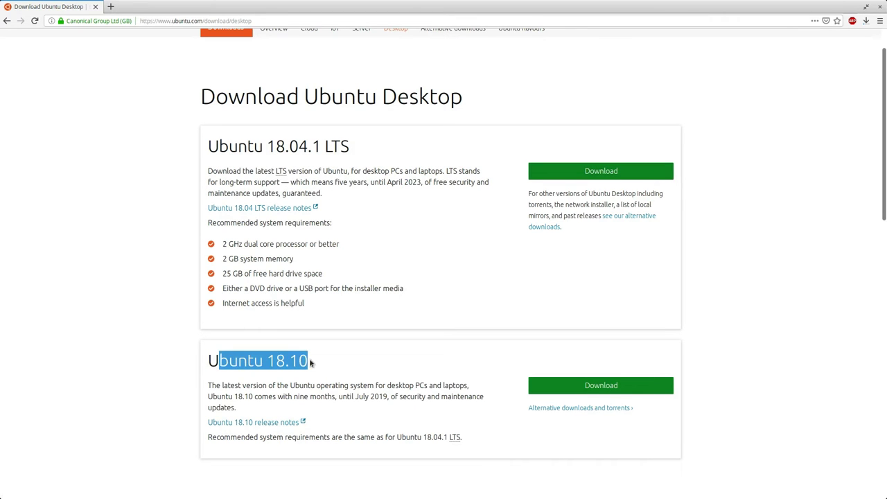
scroll(330, 382, down, 3)
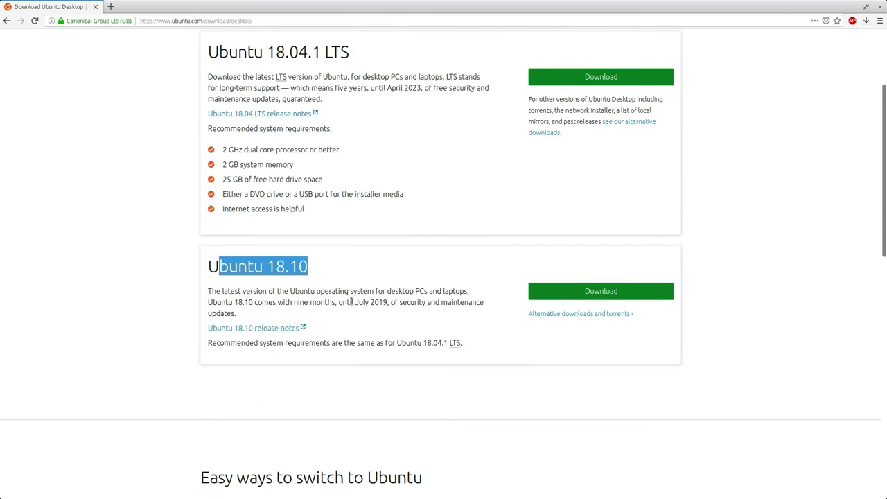
triple_click(347, 302)
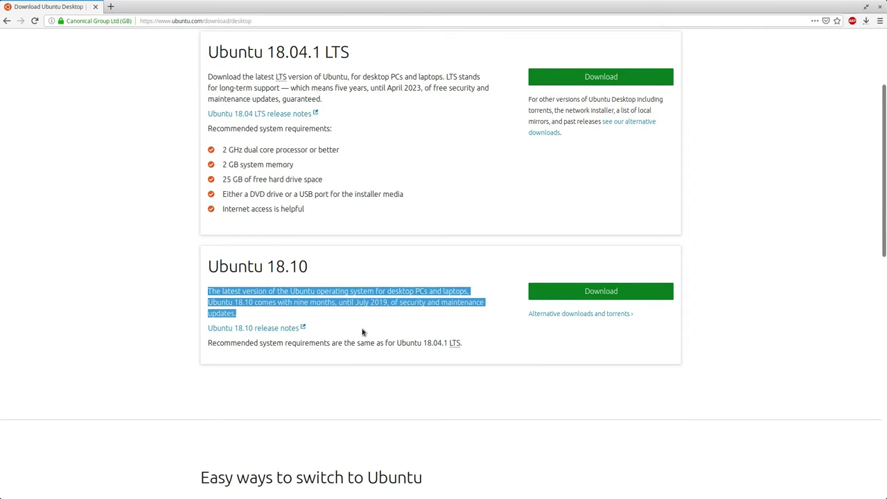
click(362, 332)
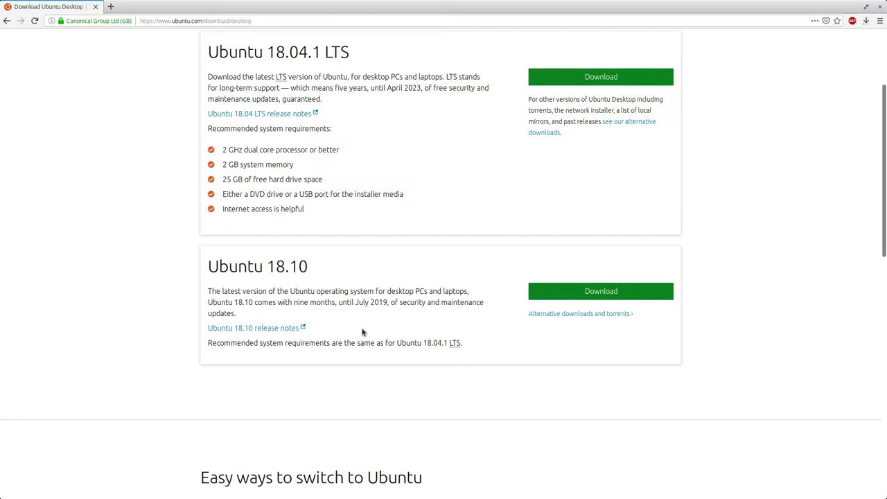
scroll(362, 332, down, 3)
scroll(362, 332, up, 5)
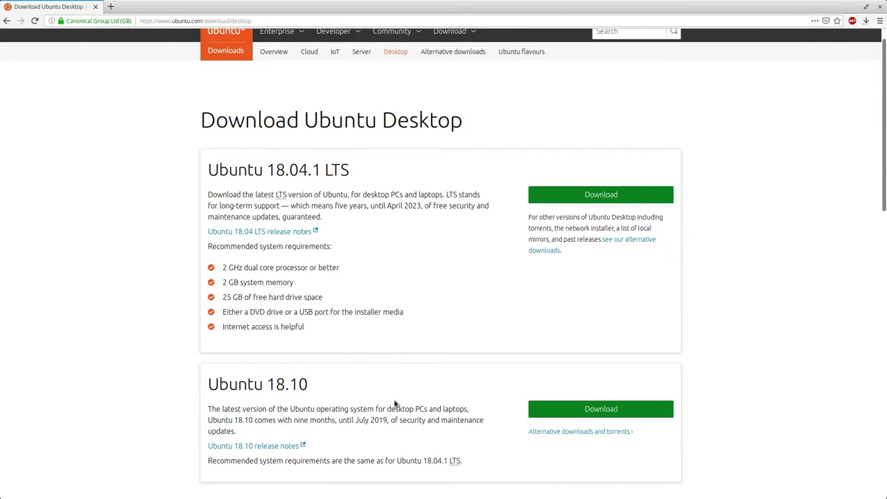
scroll(395, 404, down, 2)
drag(229, 267, 373, 271)
click(370, 281)
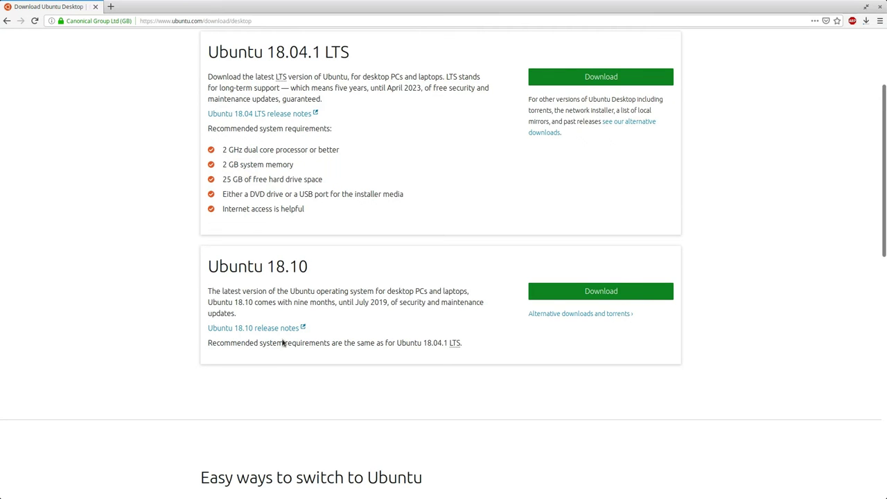
double_click(285, 267)
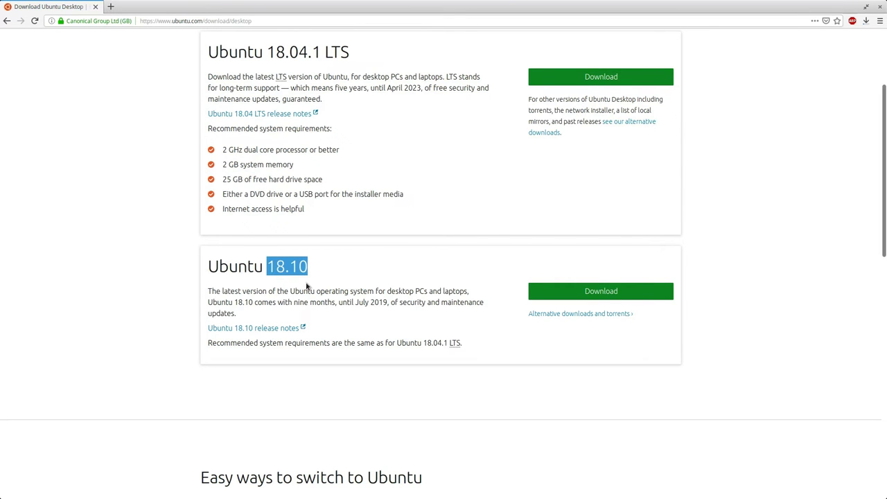
Download Ubuntu 18.04.1 LTS Desktop from its box on the page.
drag(278, 56, 355, 56)
click(379, 63)
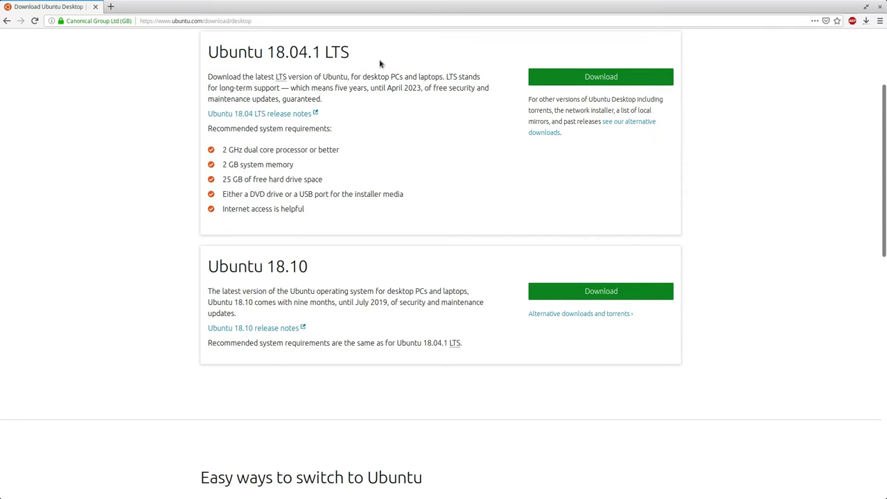
scroll(592, 234, up, 4)
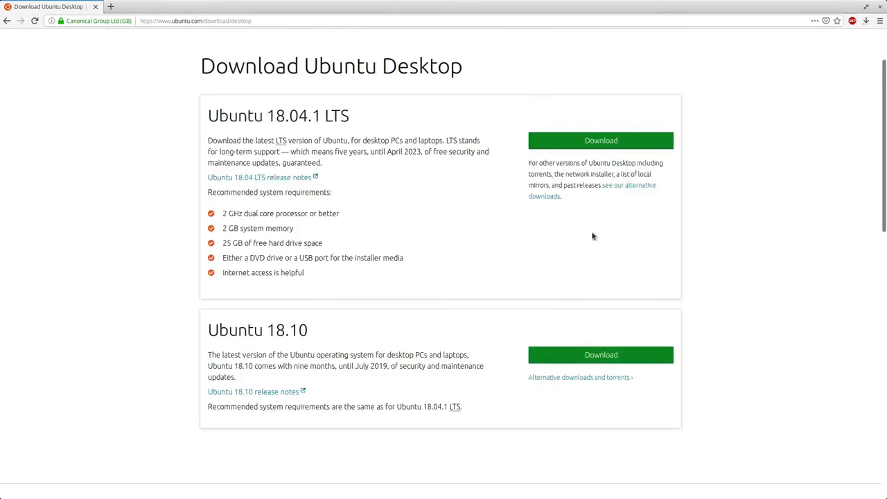
scroll(395, 258, down, 2)
click(608, 82)
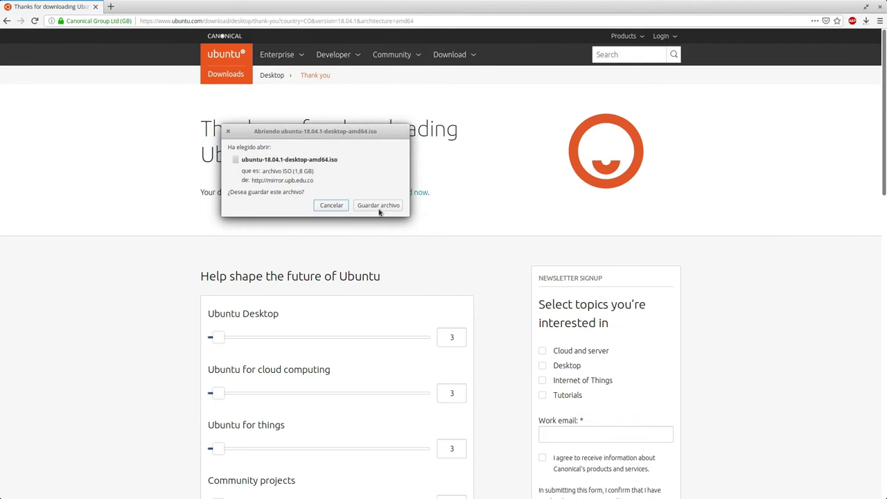
Decline saving the ubuntu-18.04.1-desktop-amd64.iso file.
click(329, 206)
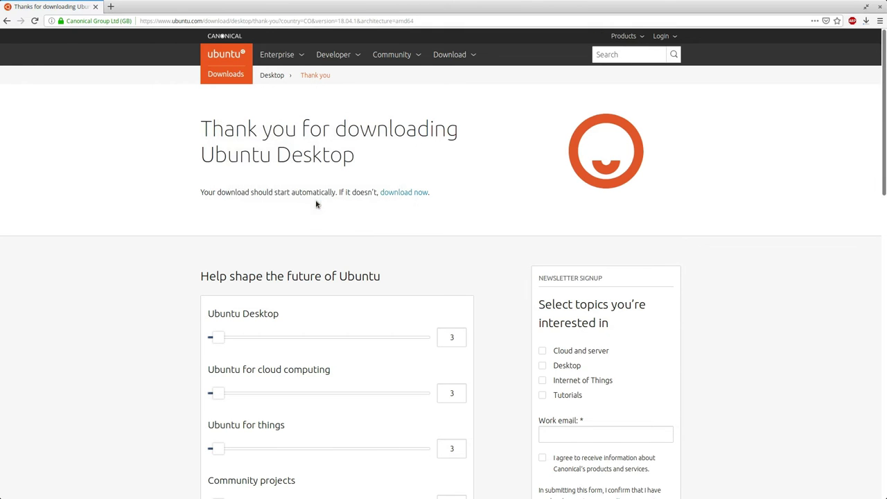
scroll(178, 277, down, 3)
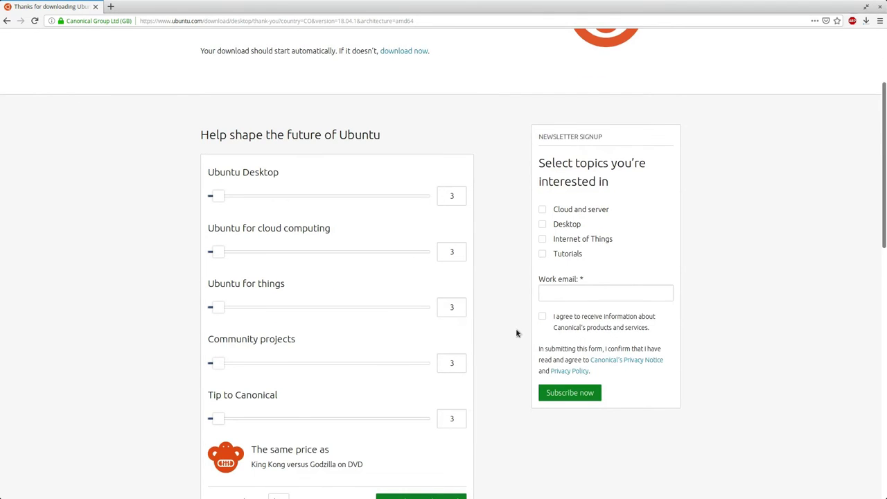
scroll(516, 334, down, 3)
scroll(516, 333, up, 2)
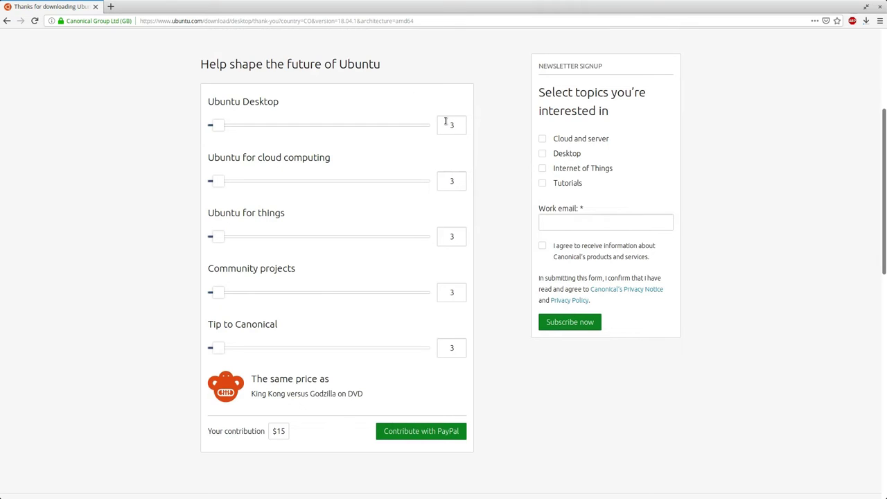
Set all contribution sliders, including Tip to Canonical, to 0.
drag(217, 127, 248, 125)
drag(216, 179, 188, 182)
drag(215, 238, 179, 242)
drag(214, 293, 193, 293)
drag(224, 350, 125, 343)
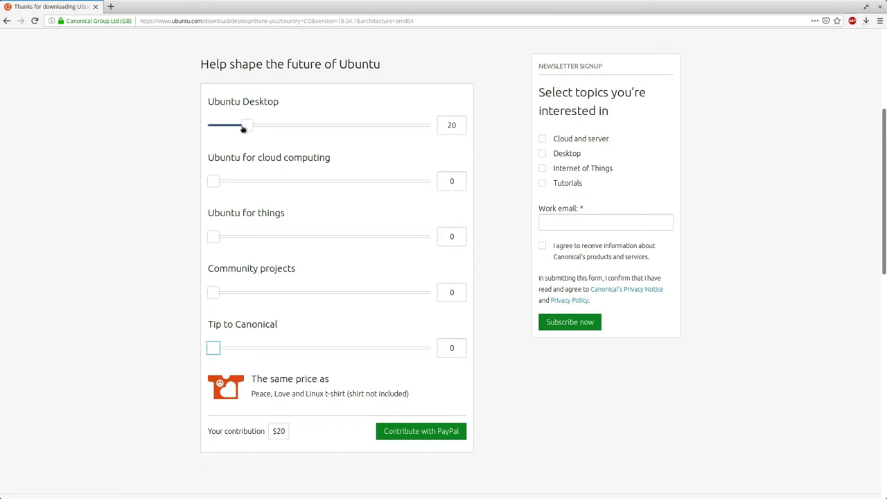
drag(243, 130, 194, 125)
Raise the Community projects contribution to $125.
click(214, 294)
drag(214, 296, 465, 301)
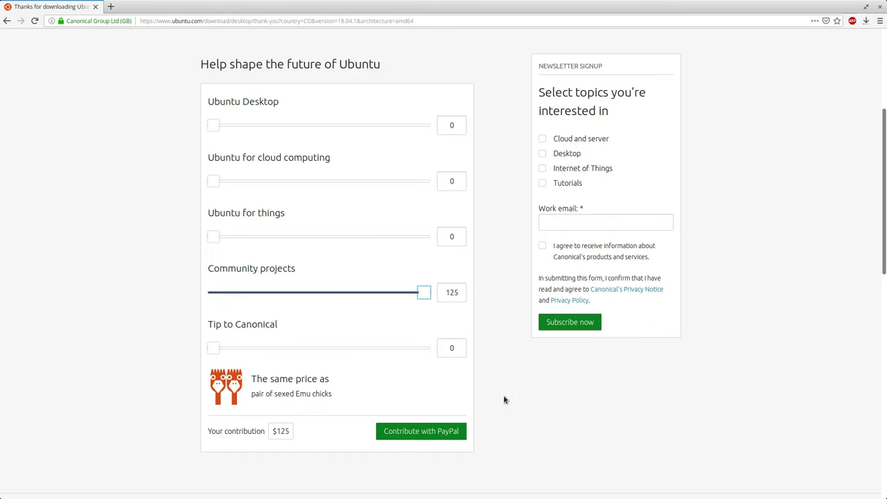
double_click(451, 291)
click(495, 417)
scroll(494, 417, up, 4)
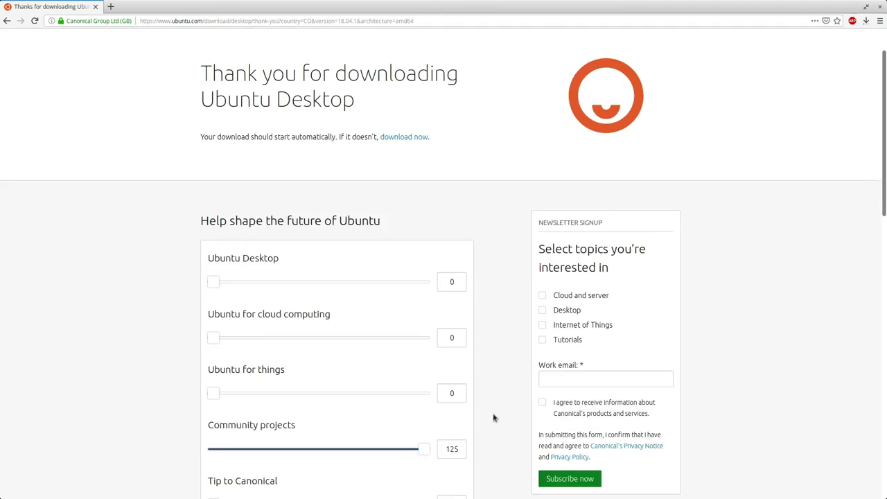
scroll(496, 417, down, 3)
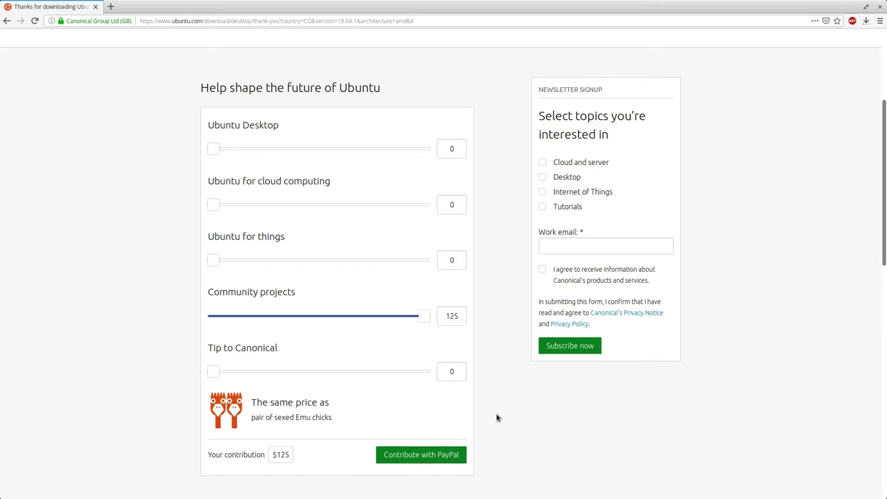
scroll(497, 418, up, 5)
scroll(497, 418, down, 5)
scroll(492, 420, up, 5)
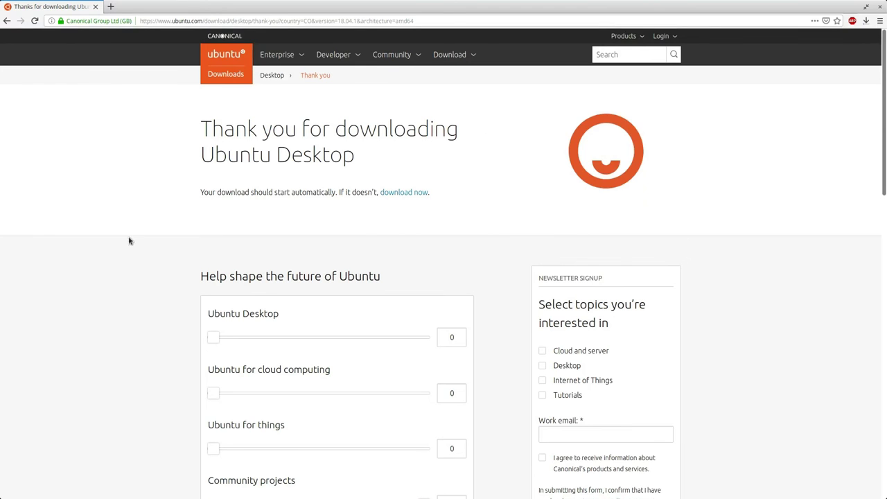
Start a new VM named Ubuntu, type Linux, version Ubuntu (64-bit).
mouse_move(0, 0)
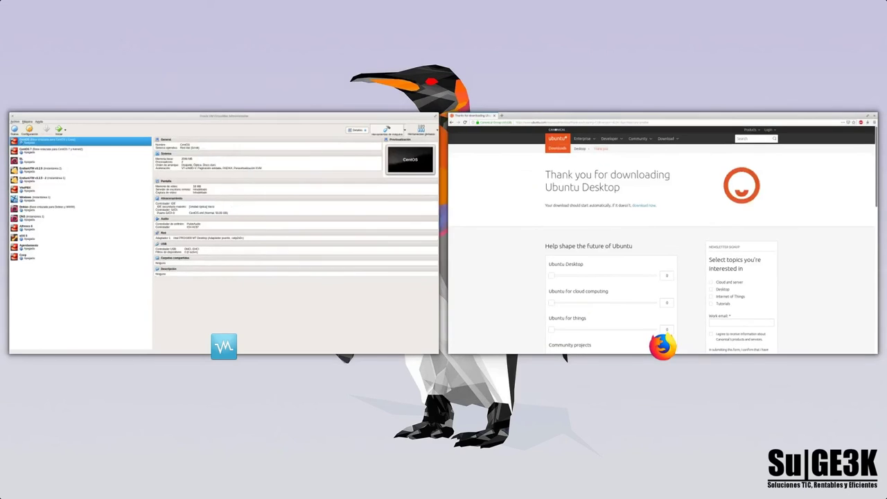
click(165, 214)
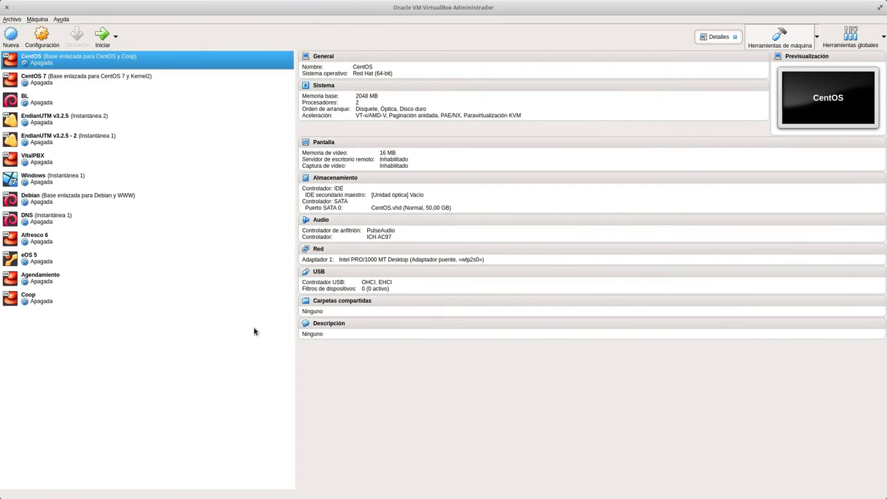
click(11, 44)
text(Ubunut)
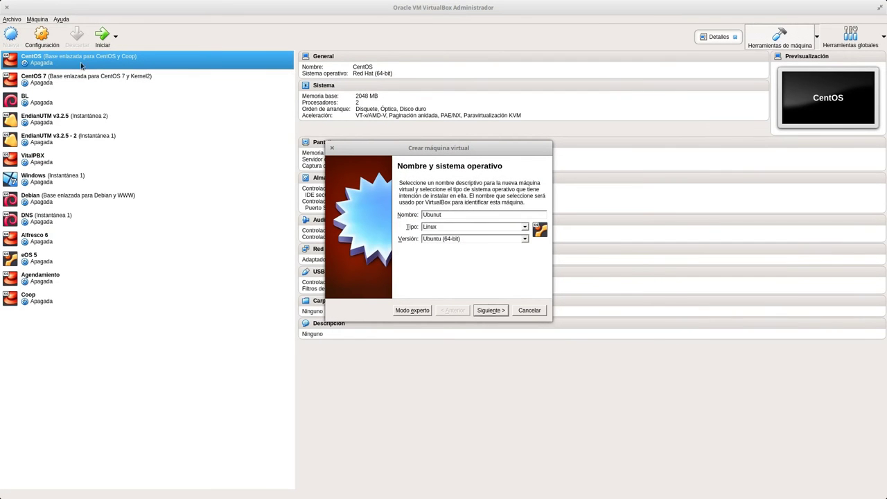
key(BackSpace)
key(BackSpace)
text(tu)
click(452, 239)
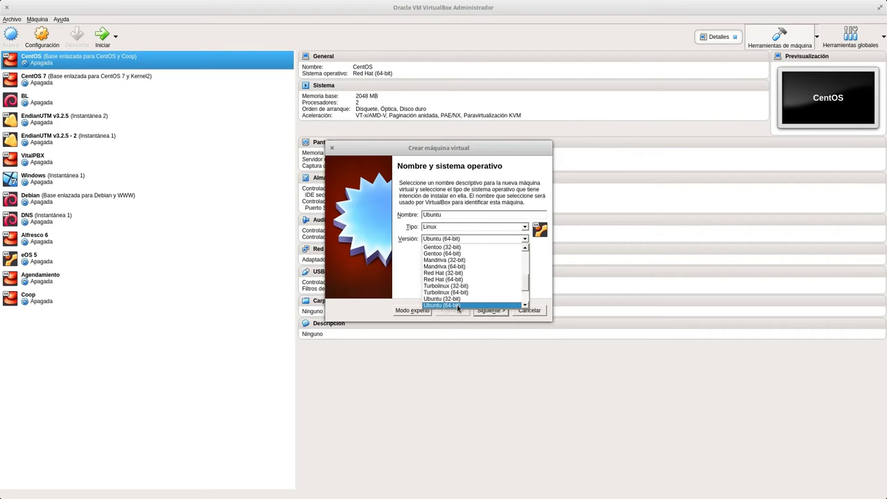
click(458, 305)
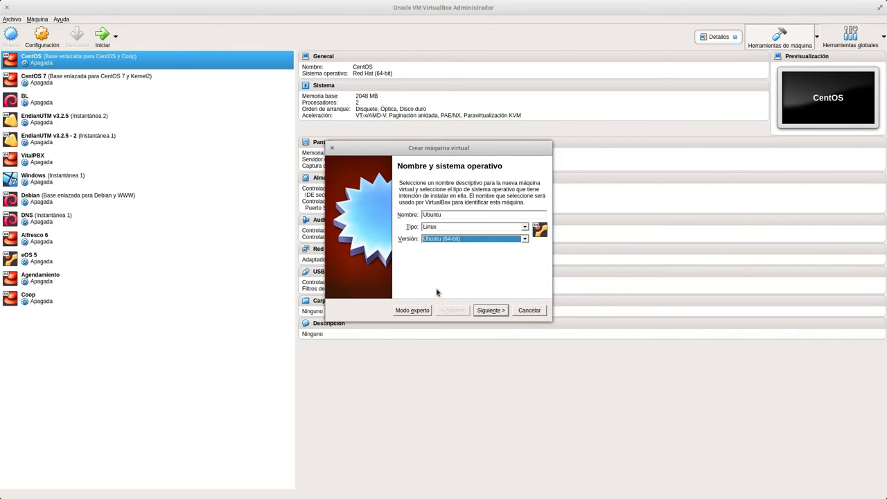
click(493, 311)
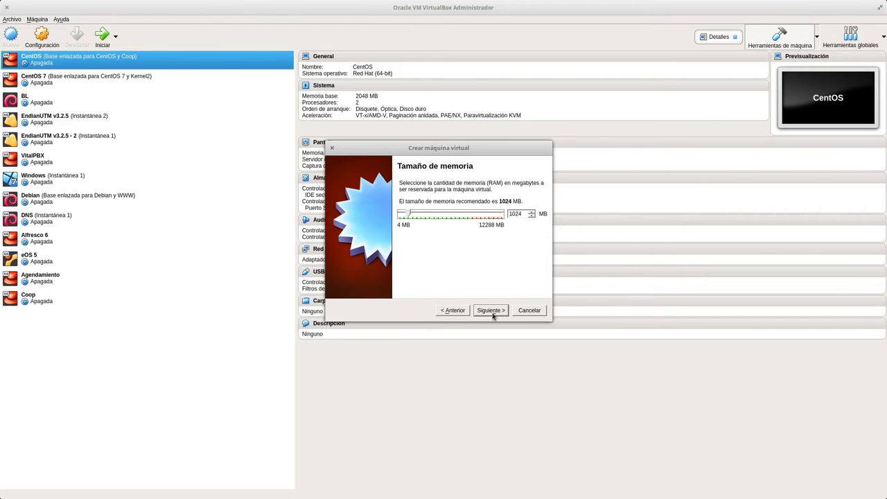
Set memory to 4098 MB and choose to create a new virtual hard disk now.
click(513, 215)
double_click(513, 214)
text(4098)
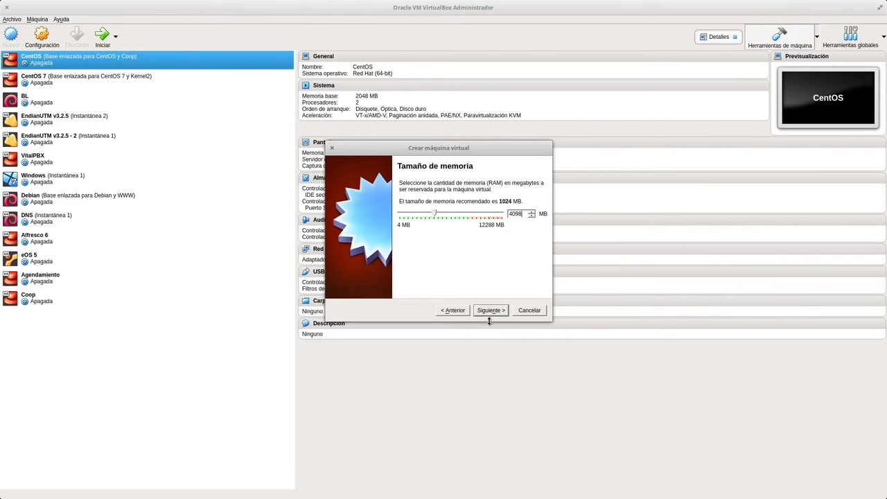
click(490, 311)
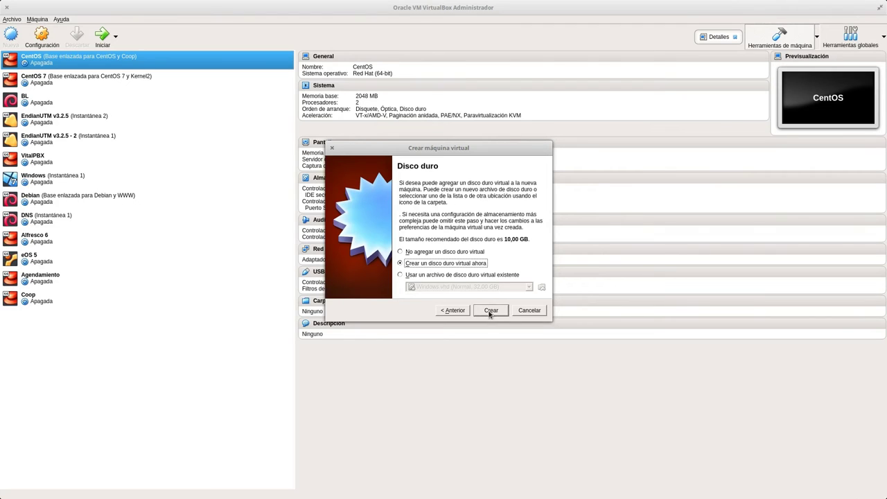
click(460, 310)
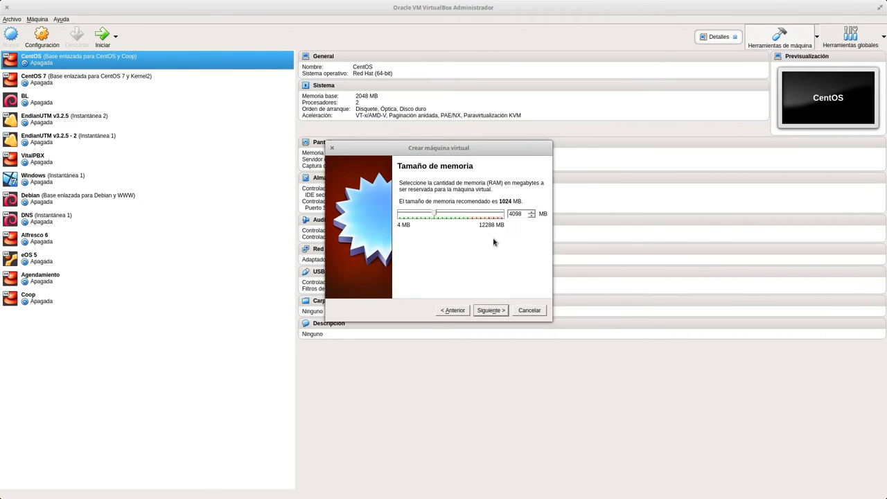
click(490, 310)
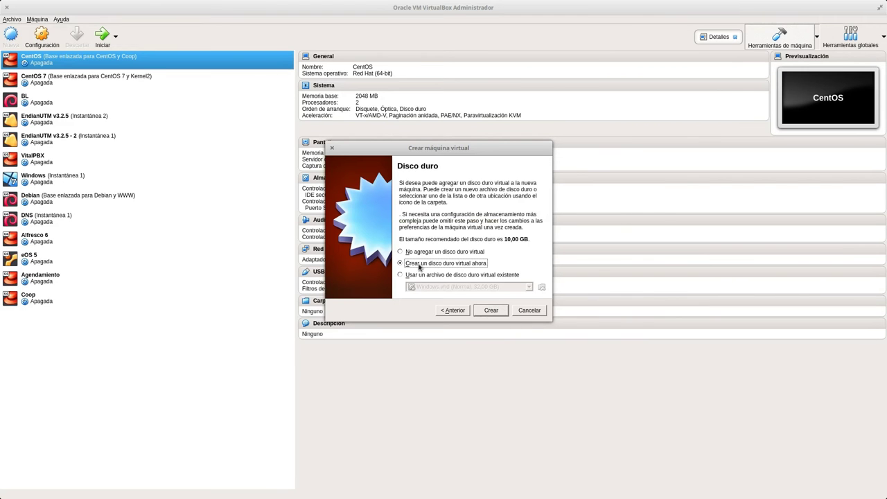
click(498, 312)
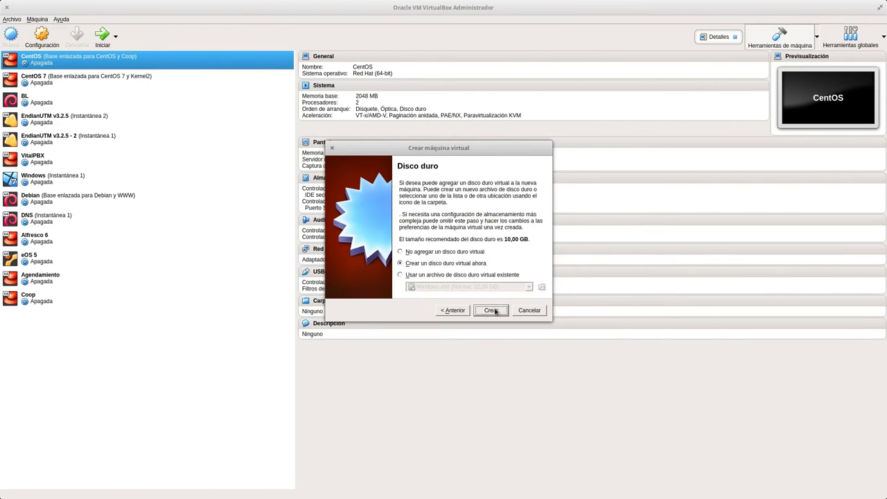
Choose VHD (Virtual Hard Disk) as the disk file type.
click(405, 195)
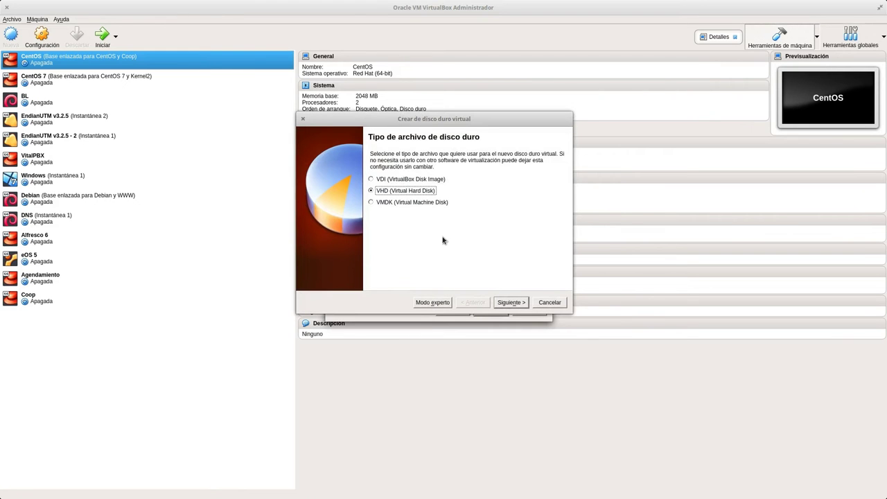
click(511, 303)
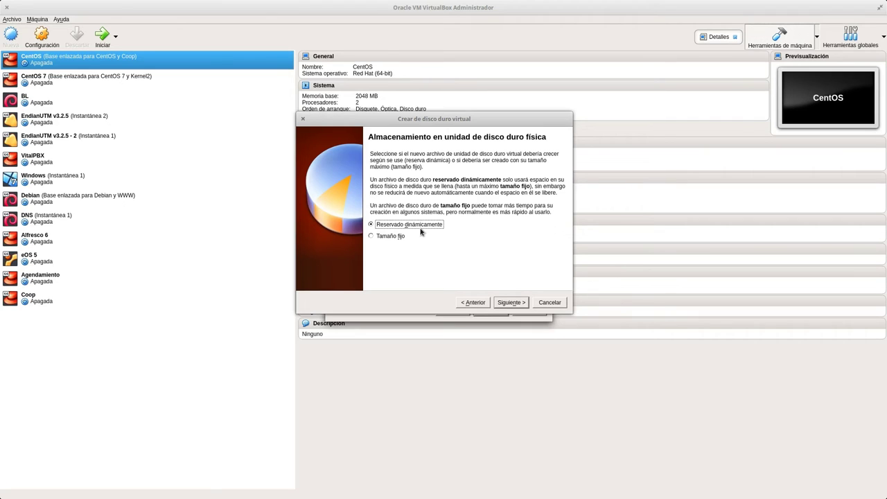
Select fixed-size (Tamaño fijo) storage for the VHD.
click(389, 237)
click(398, 224)
click(372, 237)
click(511, 303)
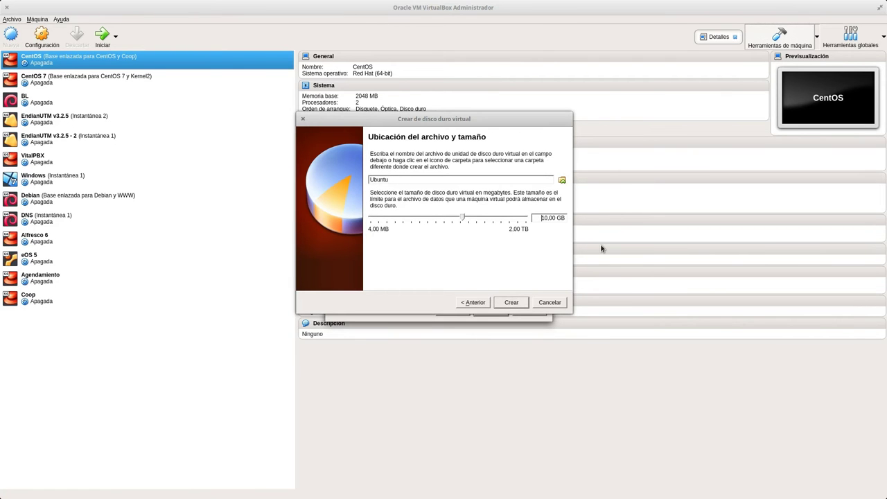
Begin changing the disk size to 50 GB, then return to the name and size page.
key(BackSpace)
text(5)
click(471, 303)
click(401, 236)
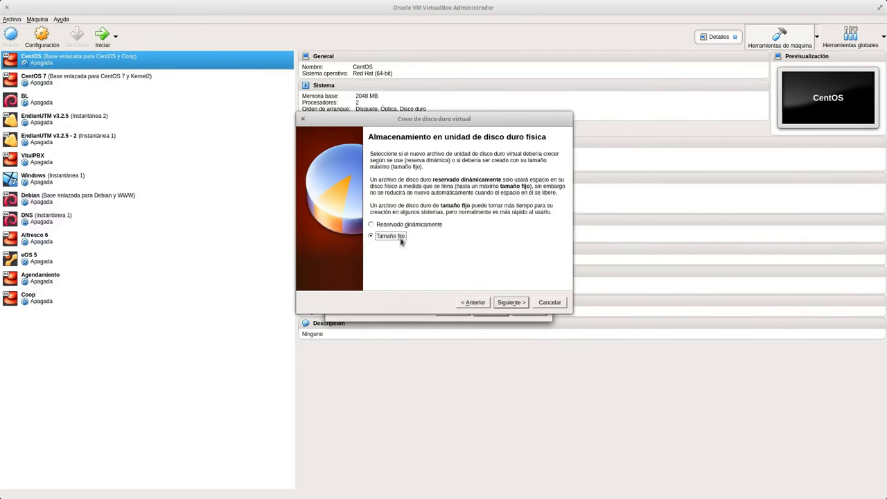
click(511, 306)
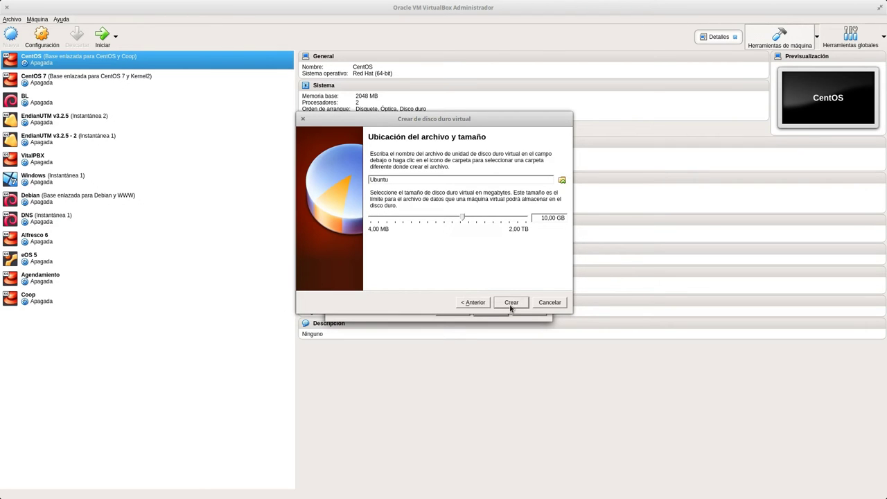
Cancel the disk wizard and go back to the machine name page.
key(BackSpace)
text(5)
click(473, 303)
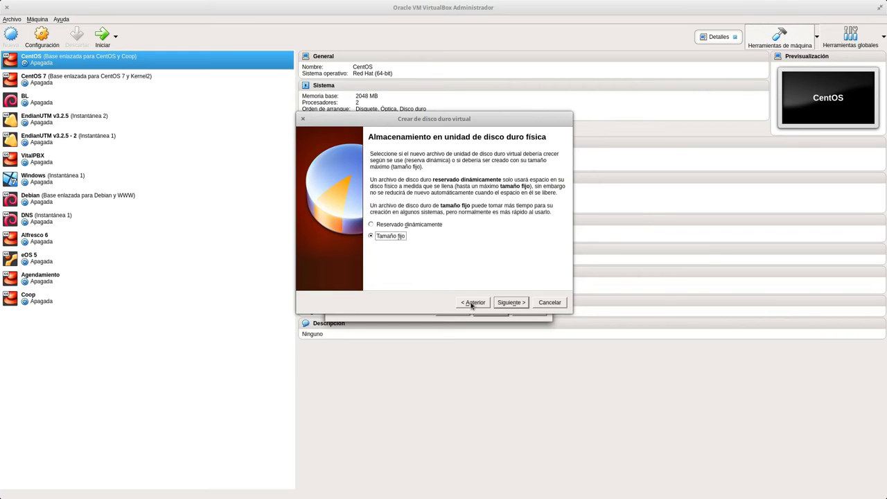
click(472, 304)
click(539, 303)
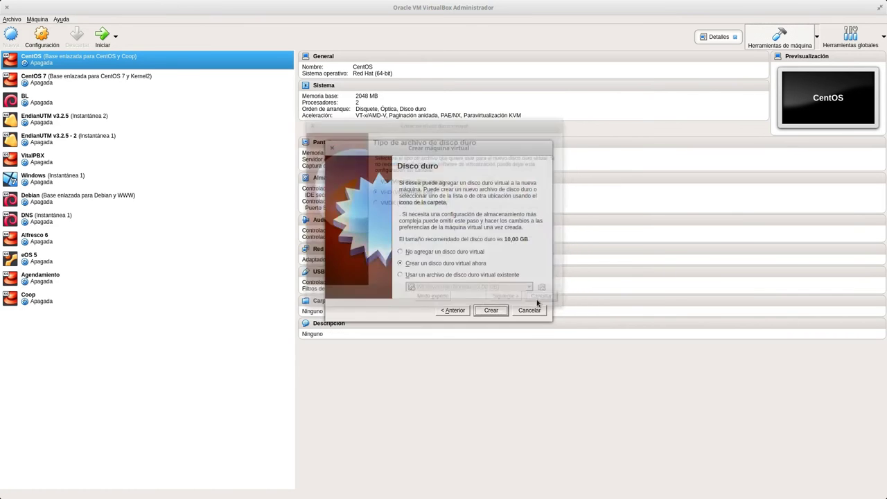
click(448, 311)
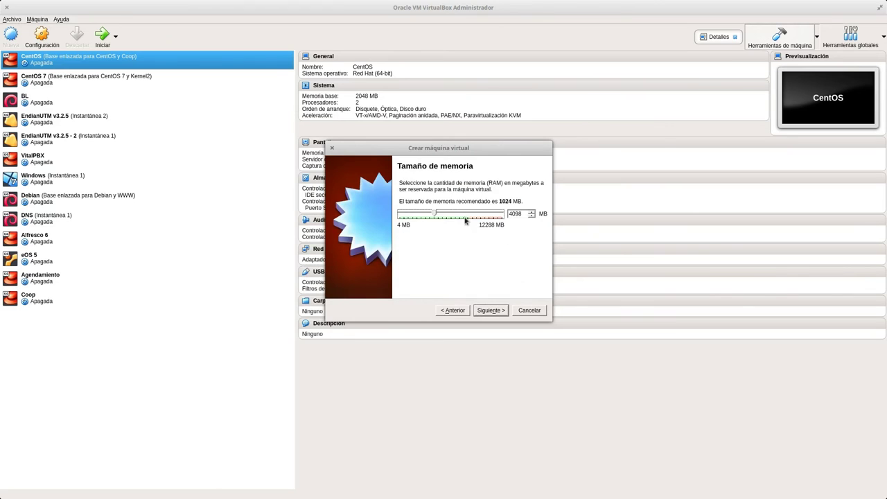
click(455, 310)
Rename the machine to Ubuntu LPIC Essentials and set its memory to 4096 MB.
click(454, 216)
text(LPICS)
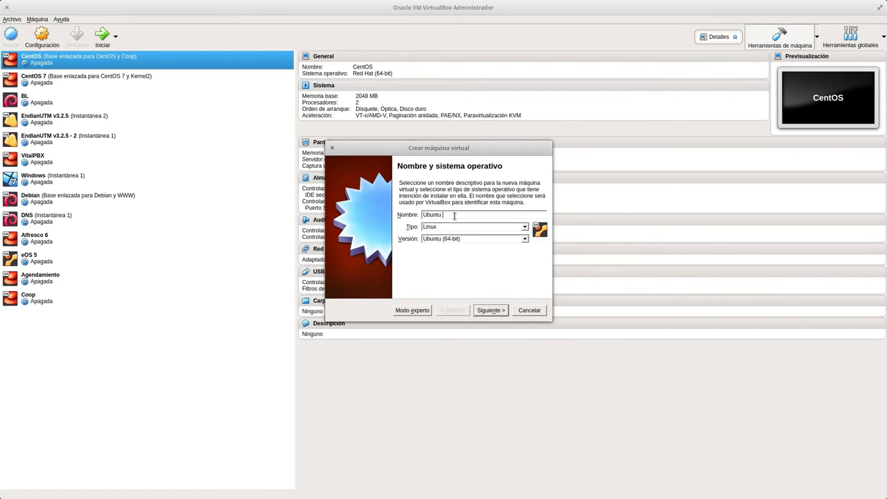
text(ssentials)
click(490, 311)
double_click(518, 213)
text(4098)
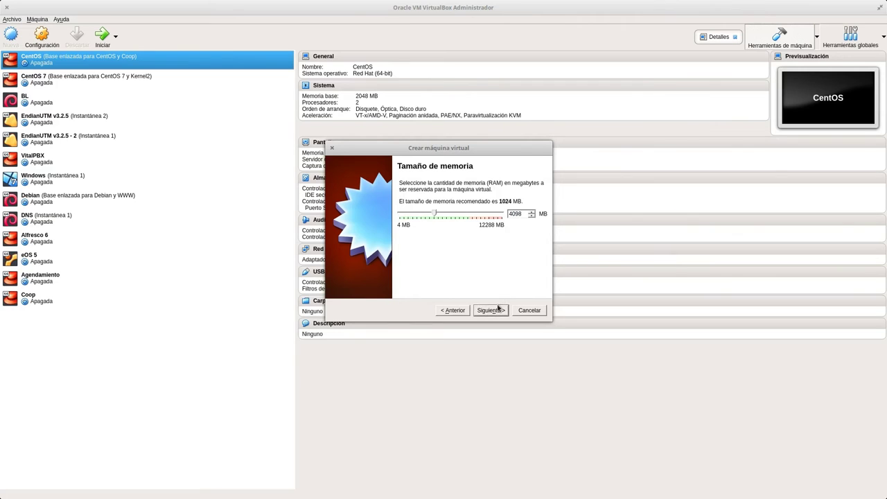
click(484, 311)
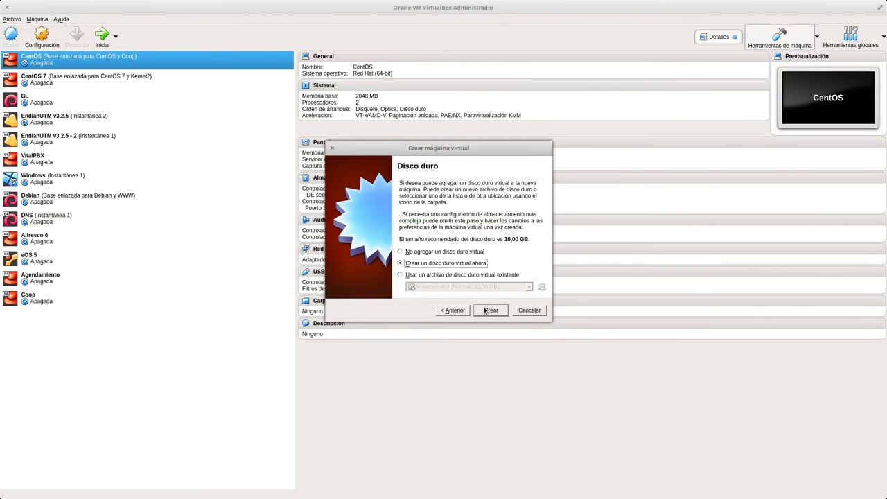
click(462, 311)
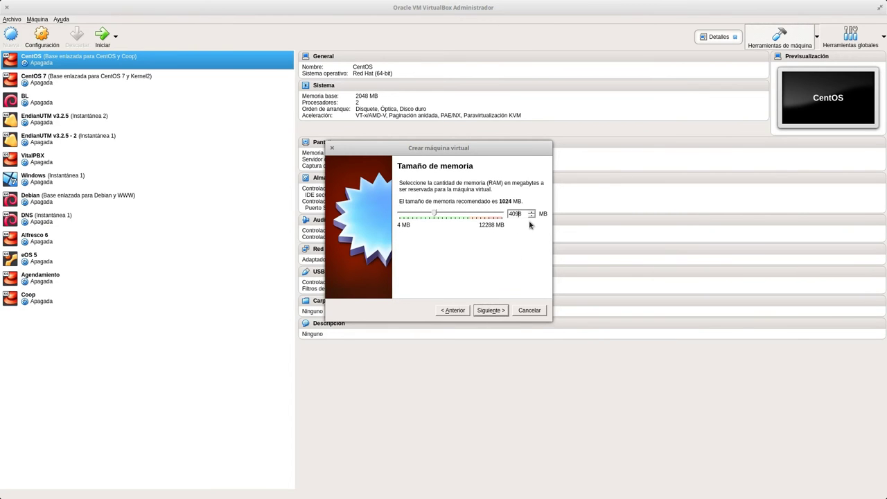
click(492, 310)
Create a fixed-size 50 GB VHD disk and finish creating the machine.
click(490, 311)
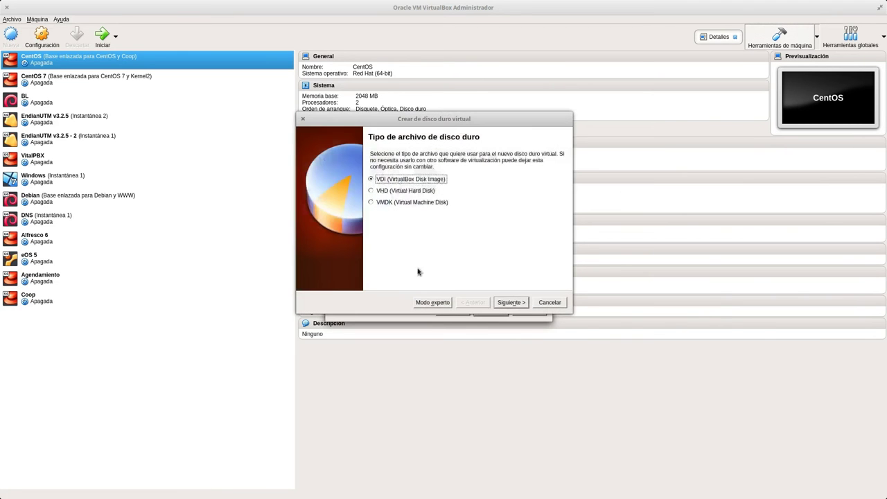
click(396, 192)
click(509, 303)
click(390, 236)
click(513, 304)
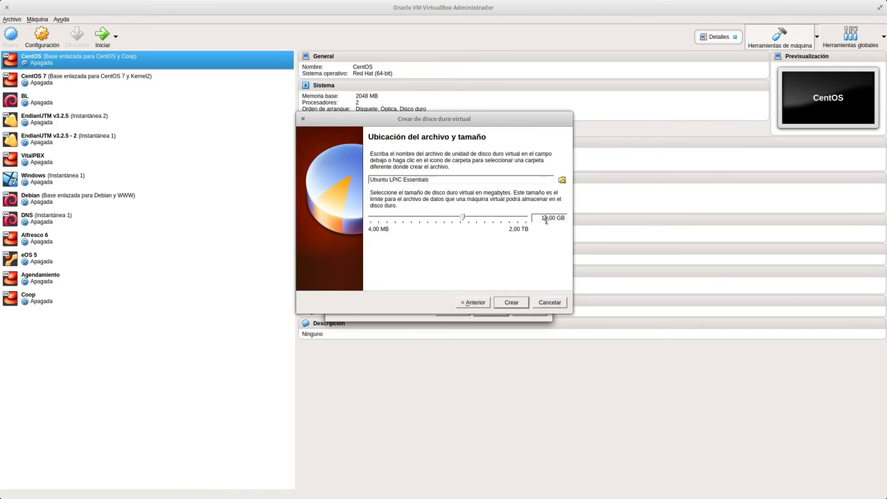
text(50)
click(512, 303)
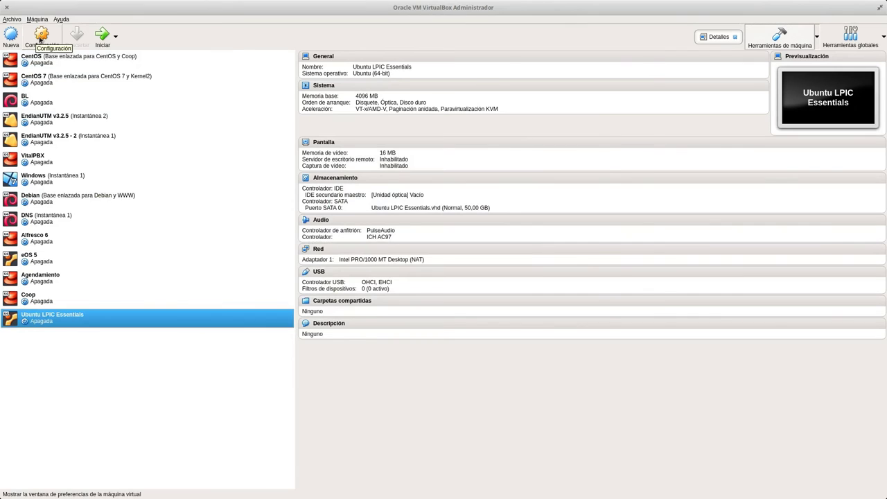
Give Ubuntu LPIC Essentials 4 processors in System > Processor.
click(39, 36)
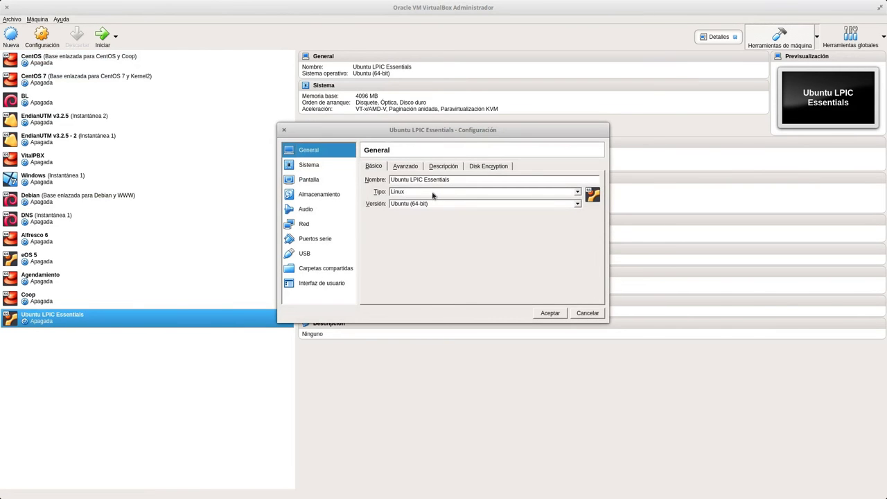
click(323, 166)
click(418, 167)
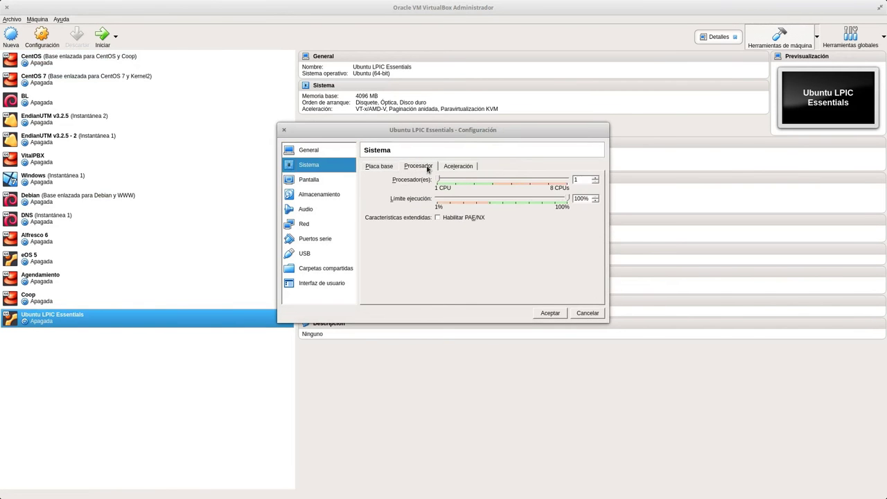
click(594, 180)
click(594, 179)
Remove the floppy from the motherboard boot order and show the Storage settings.
click(319, 177)
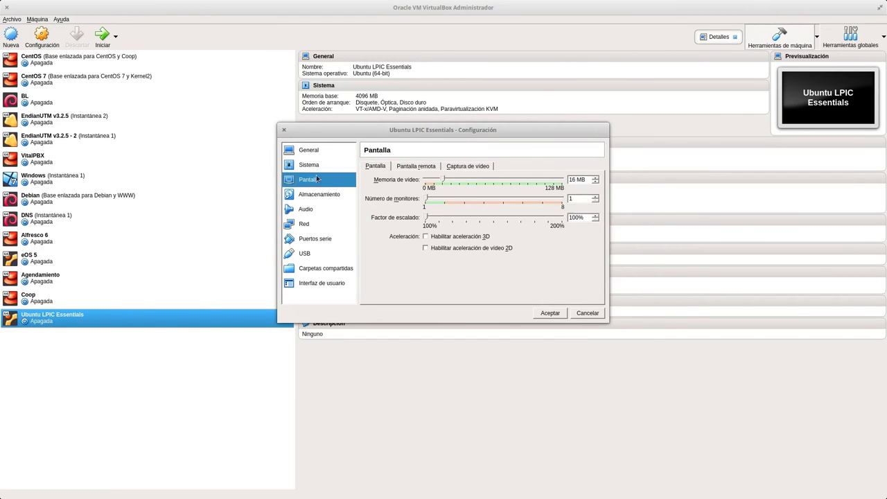
click(325, 197)
click(316, 166)
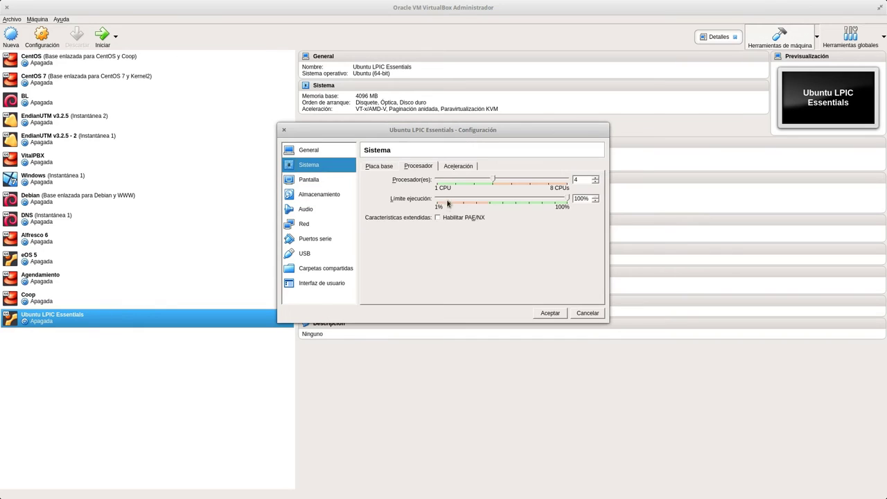
click(382, 167)
click(440, 198)
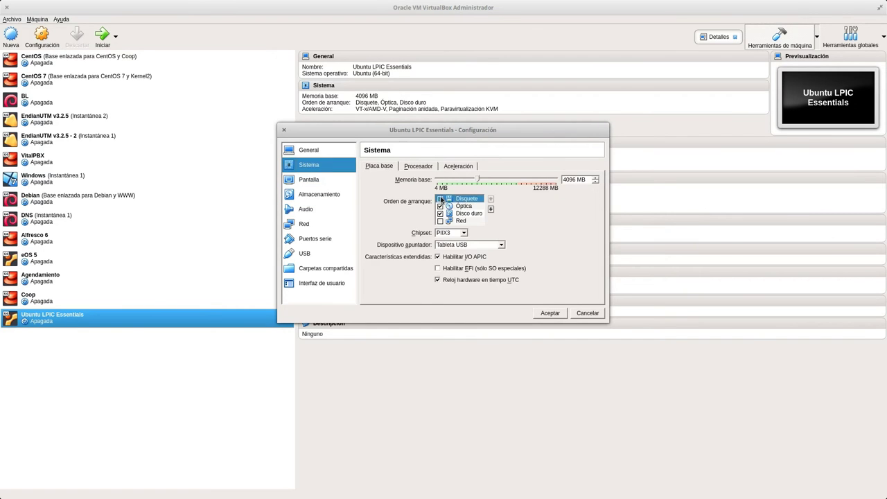
click(310, 181)
click(316, 197)
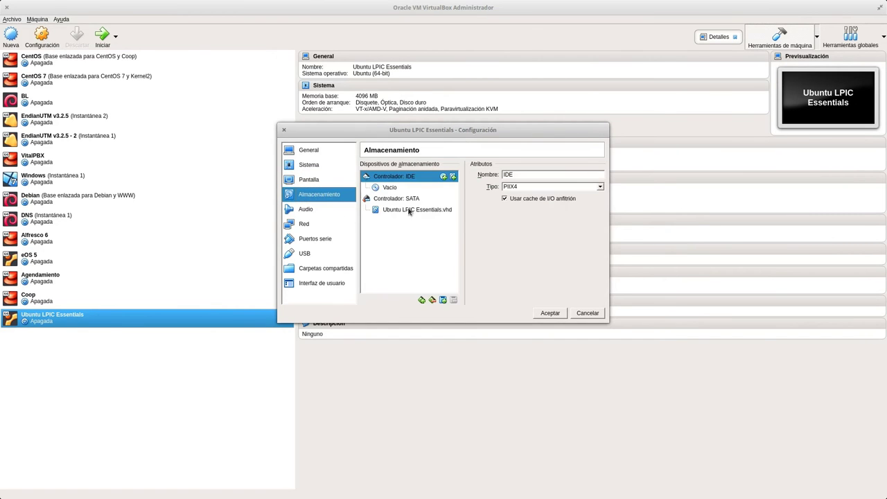
Load ubuntu-18.04.1-desktop-amd64.iso into the empty IDE optical drive.
click(390, 188)
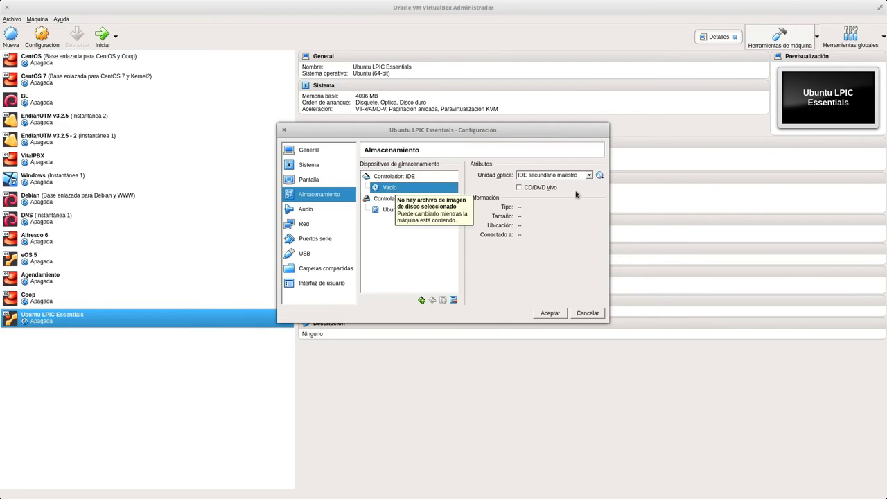
click(600, 176)
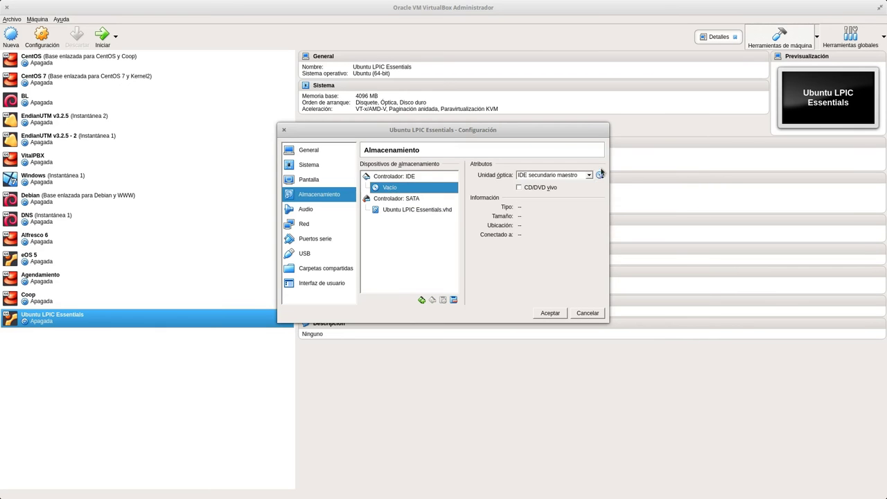
click(616, 187)
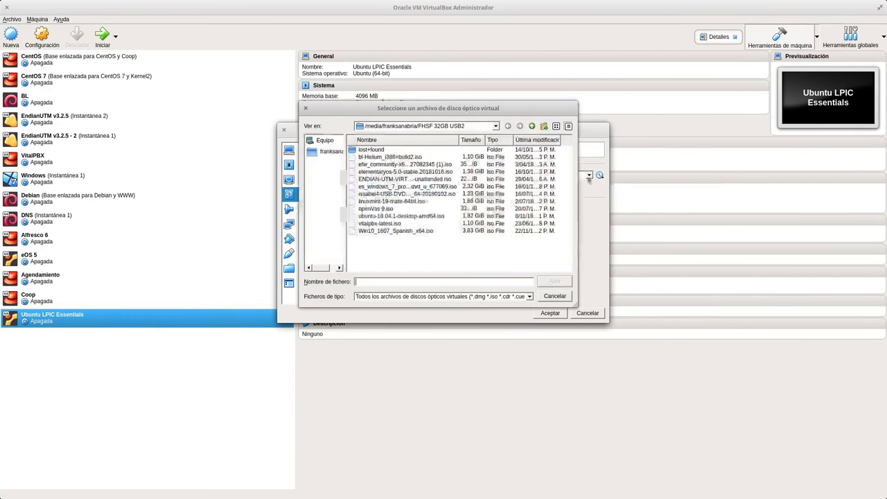
click(385, 216)
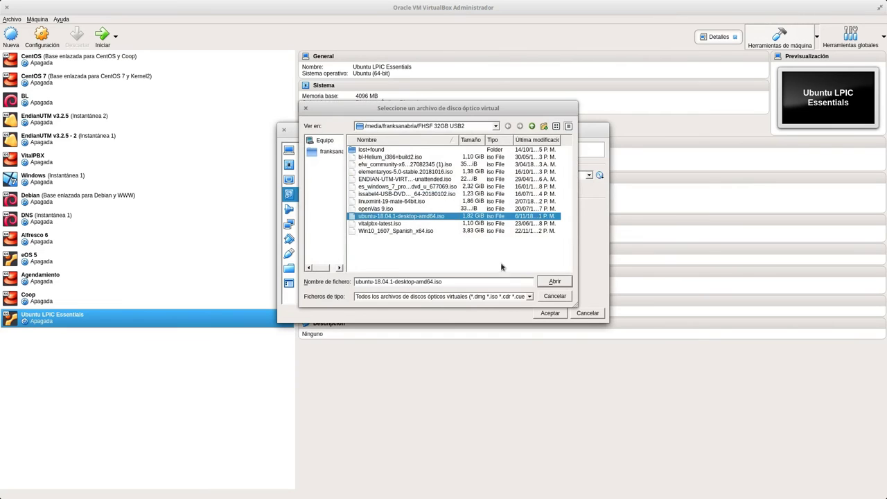
click(555, 281)
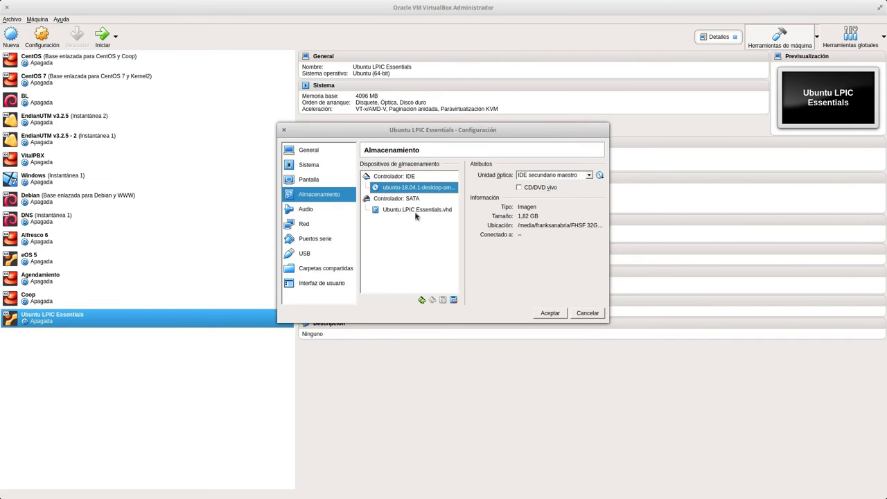
Attach the network adapter as Adaptador puente on wlp2s0 and save the settings.
click(319, 224)
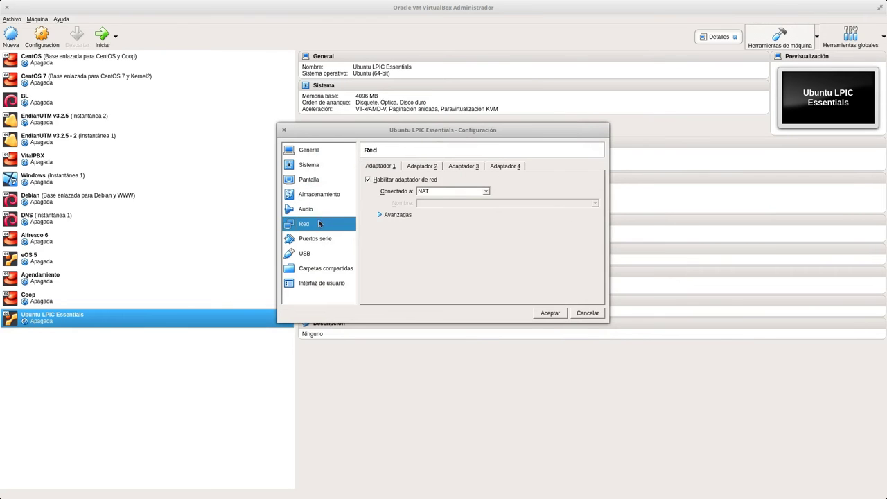
click(434, 192)
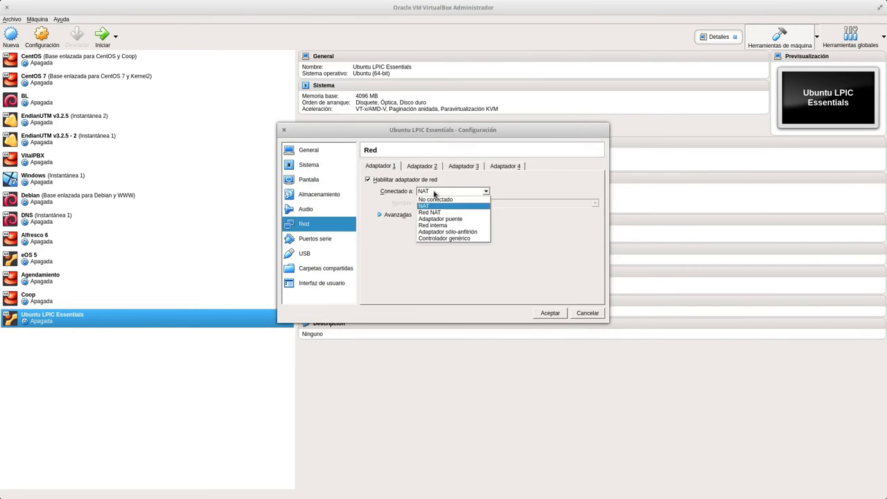
click(432, 219)
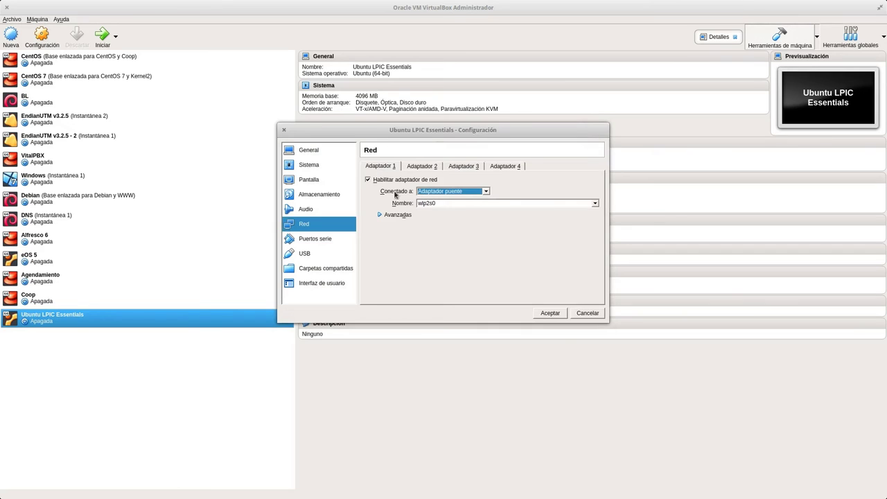
click(458, 203)
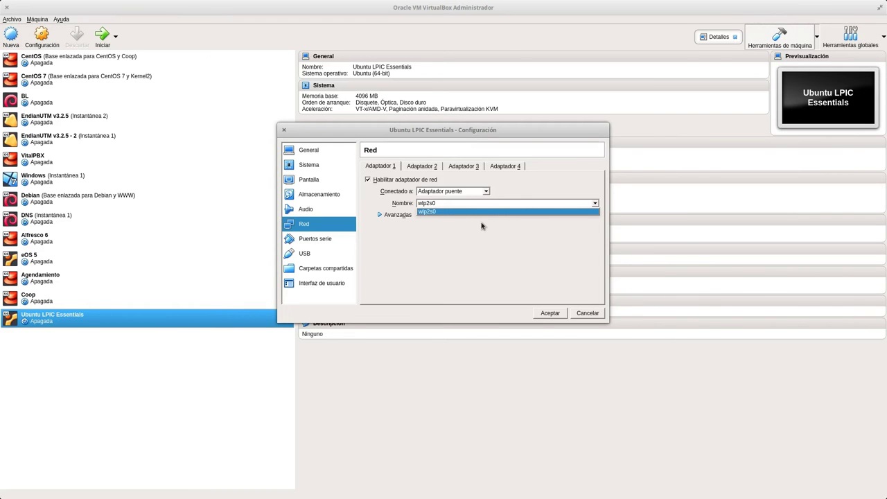
click(445, 210)
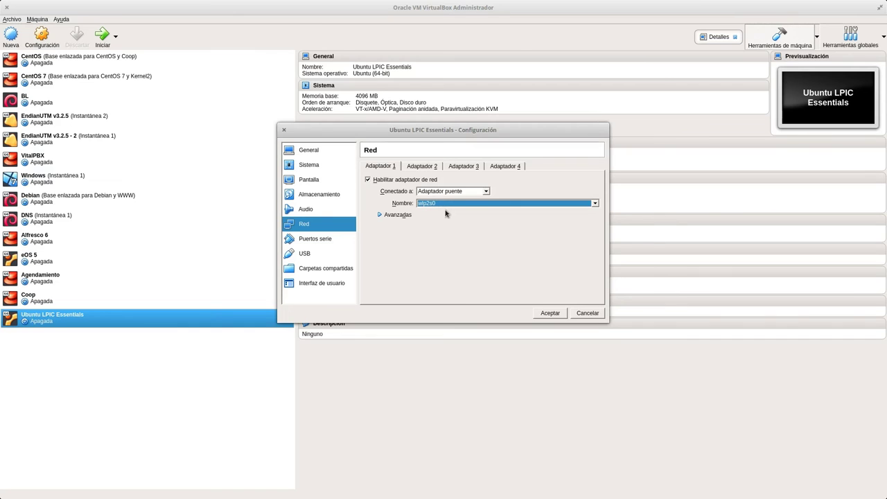
click(548, 314)
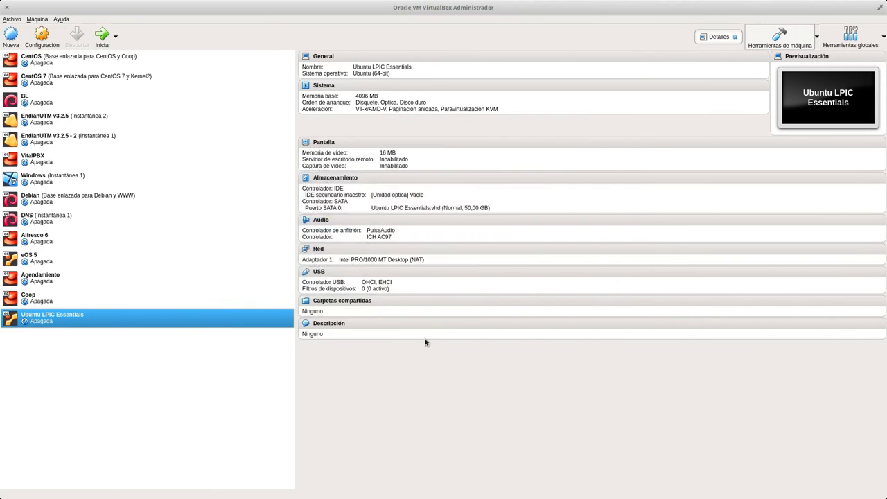
Start the Ubuntu LPIC Essentials VM and reposition its window on screen.
click(101, 38)
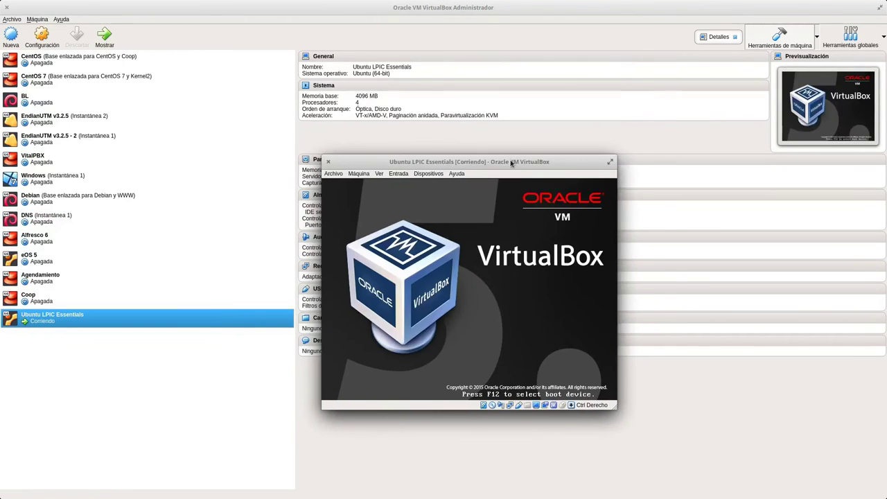
drag(509, 161, 506, 102)
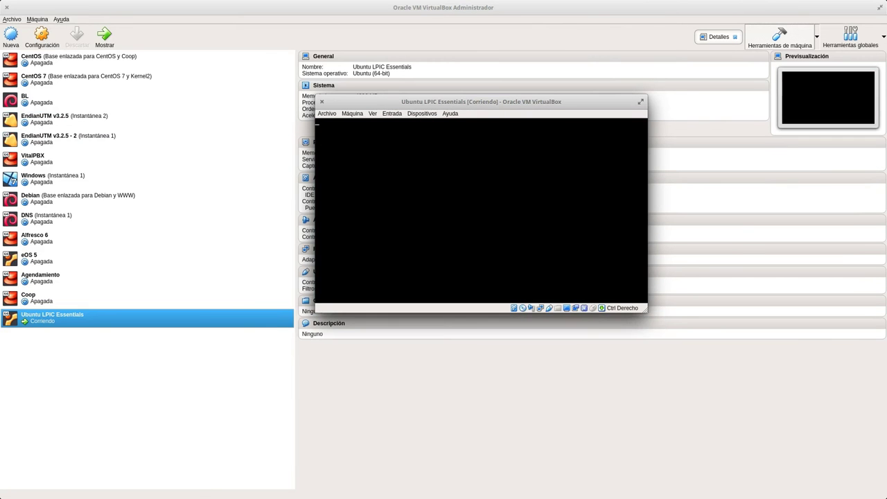
key(super)
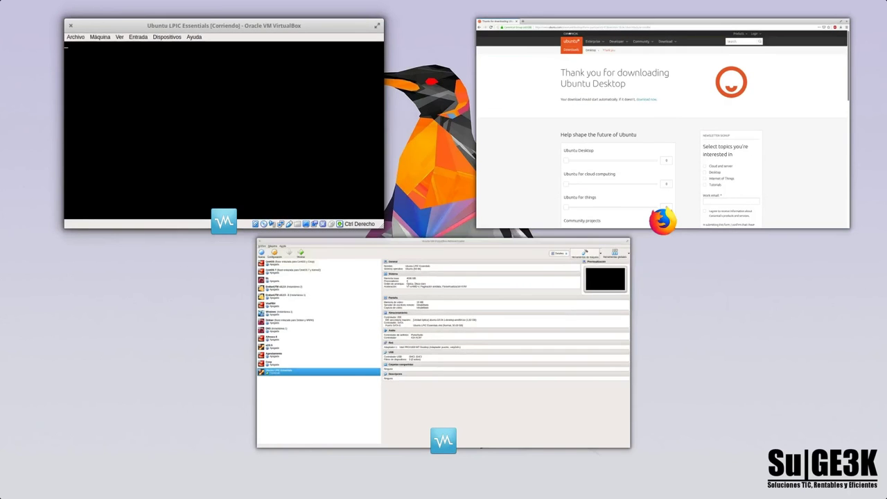
key(super)
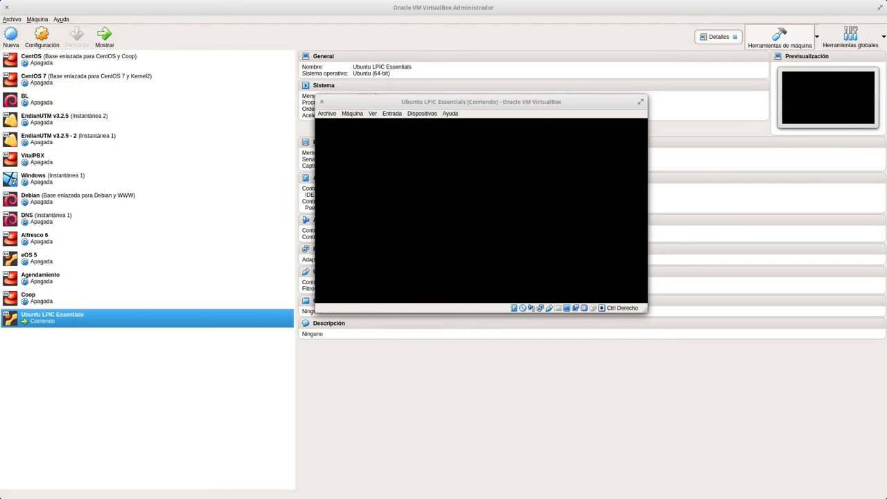
key(super)
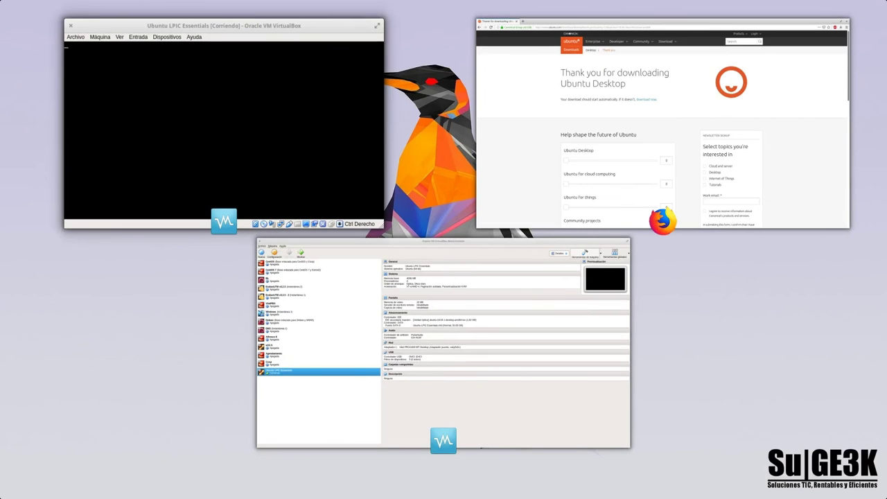
key(super)
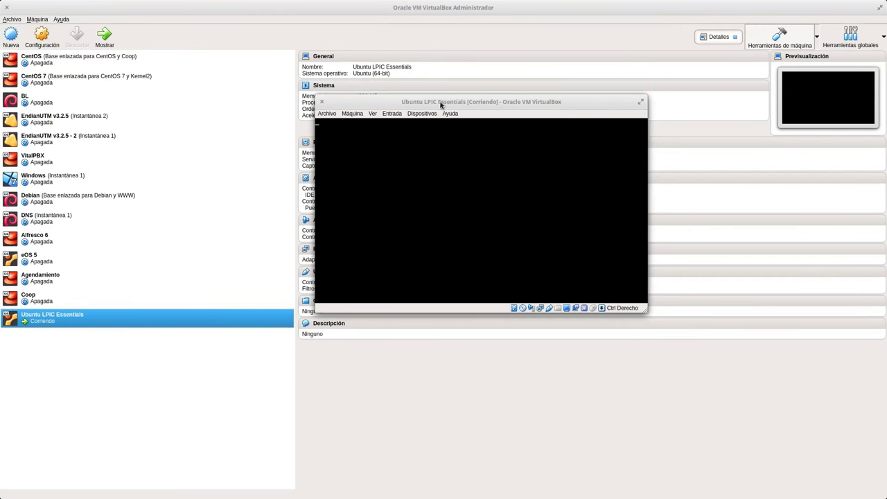
drag(439, 101, 437, 120)
Close Firefox from the window overview and bring the VM window to the front.
key(ctrl+F9)
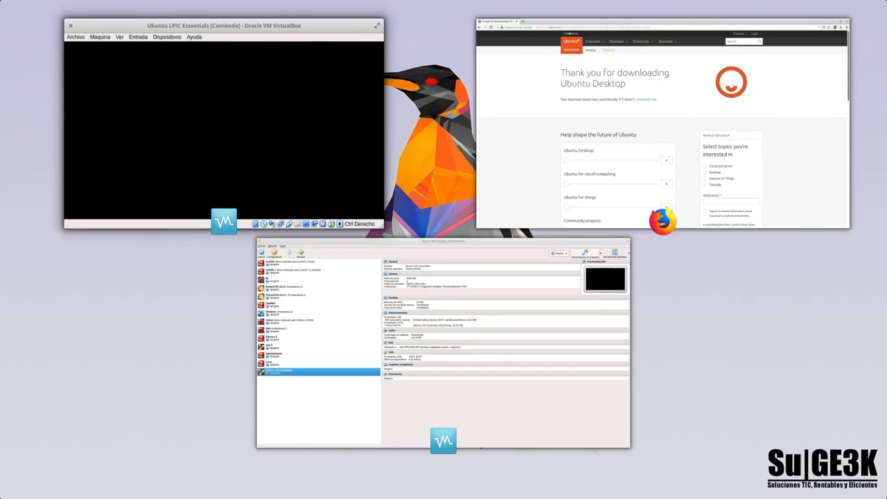
click(602, 147)
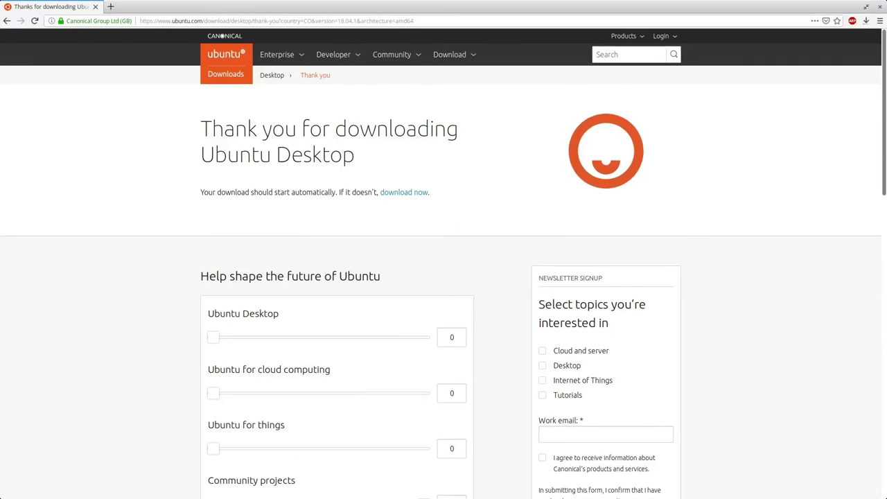
key(ctrl+F9)
click(477, 21)
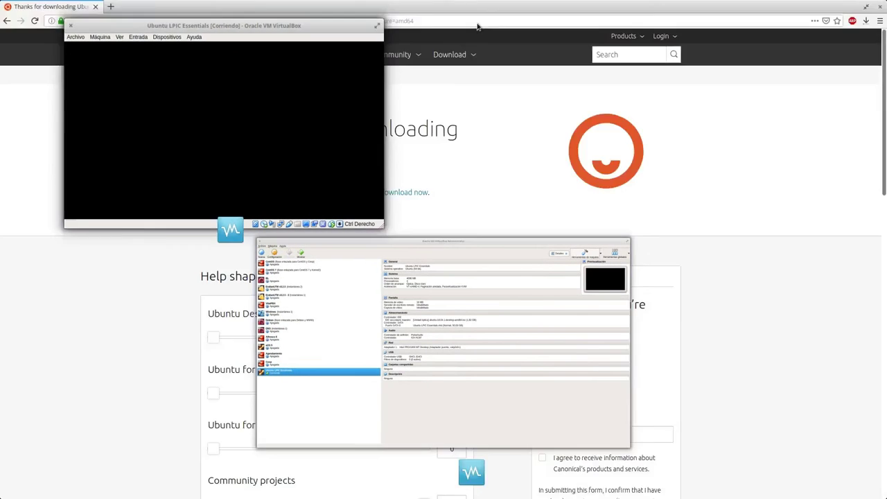
click(523, 248)
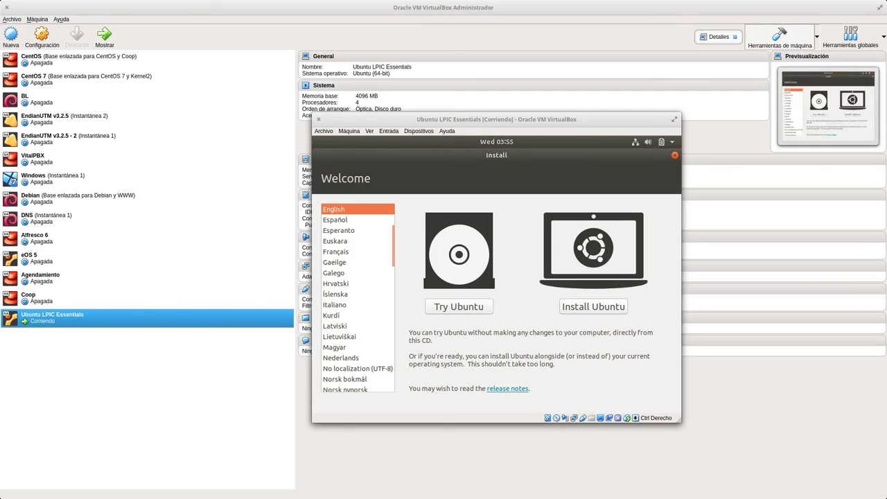
Maximize the VM window, pick Español as the installer language, and choose Instalar Ubuntu.
double_click(508, 121)
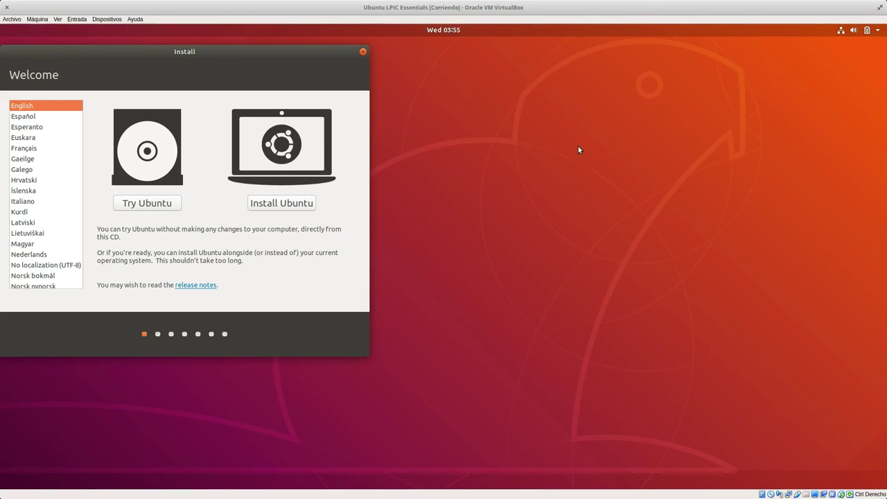
click(30, 118)
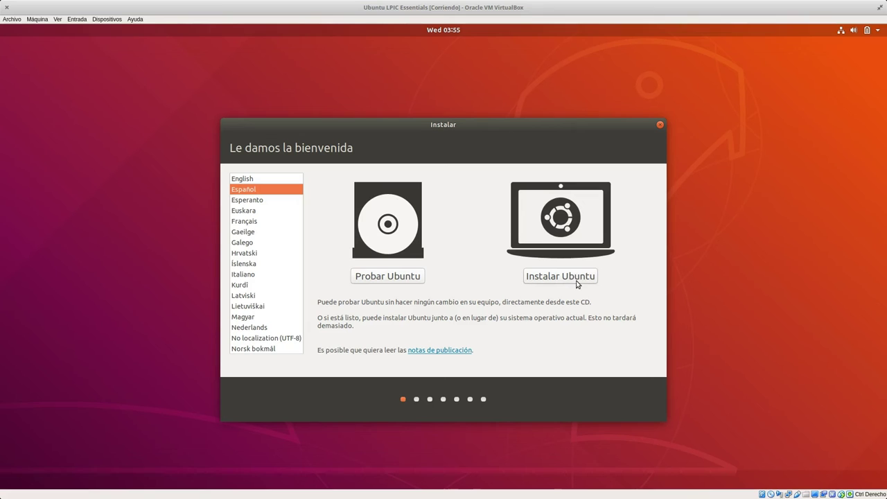
click(576, 282)
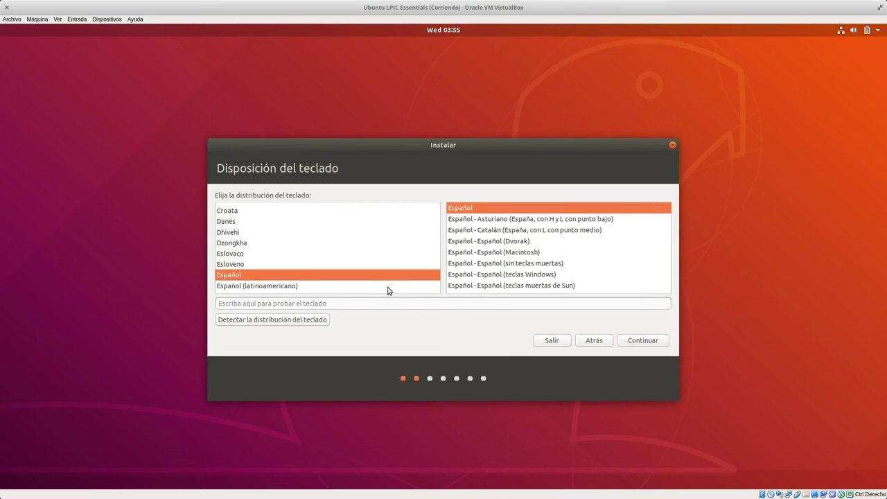
Select the Español (latinoamericano) layout, test it with @, ¬ and -- keys, then continue.
click(261, 285)
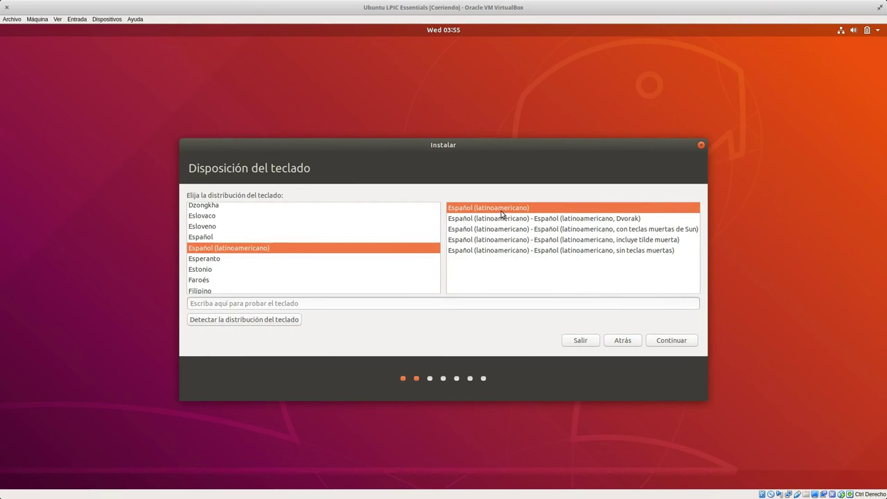
click(291, 306)
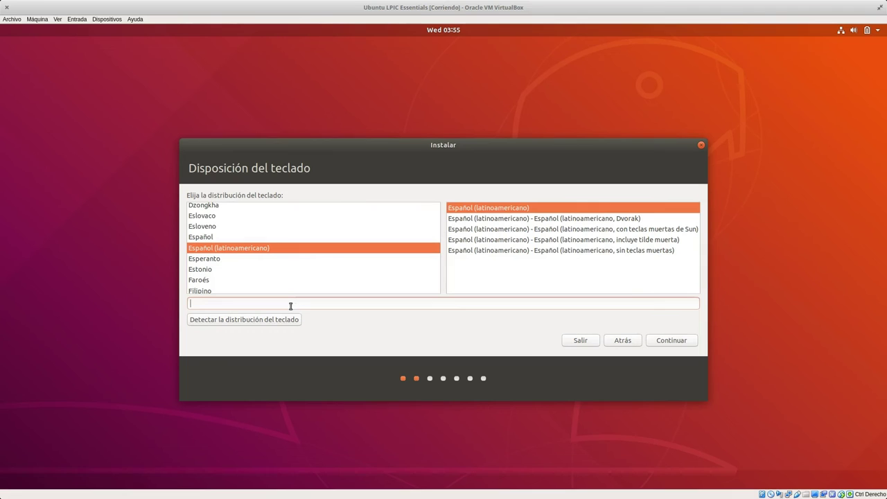
text(@)
key(BackSpace)
text(¬)
key(BackSpace)
text(¬)
key(BackSpace)
text(--)
key(BackSpace)
text(--)
key(BackSpace)
key(BackSpace)
click(678, 344)
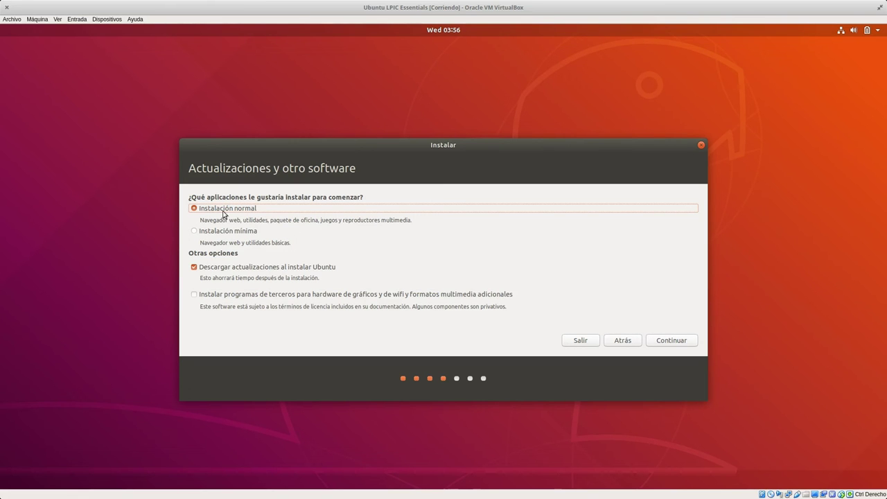
Choose Instalación mínima, skip downloading updates, include third-party drivers and formats, and continue.
click(194, 230)
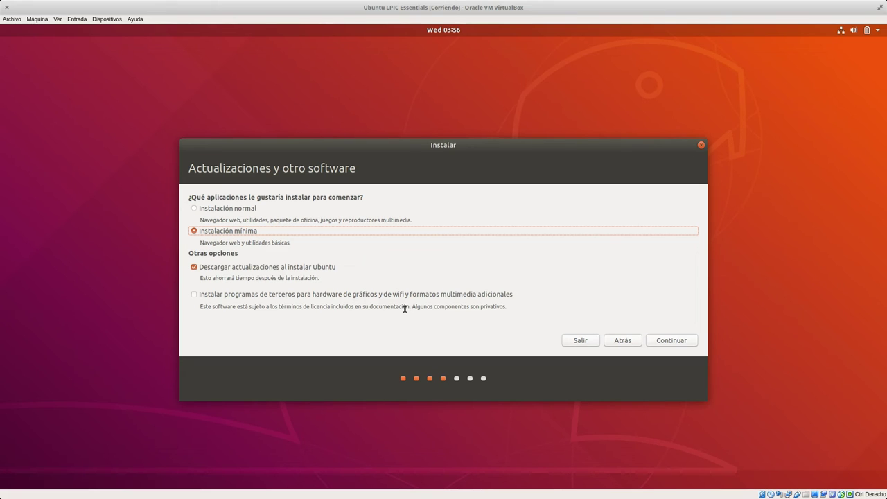
click(194, 268)
click(193, 268)
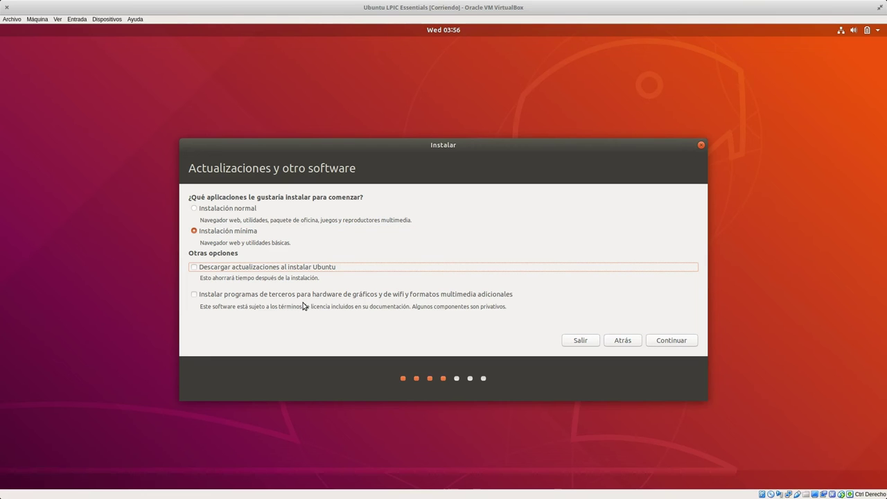
click(242, 296)
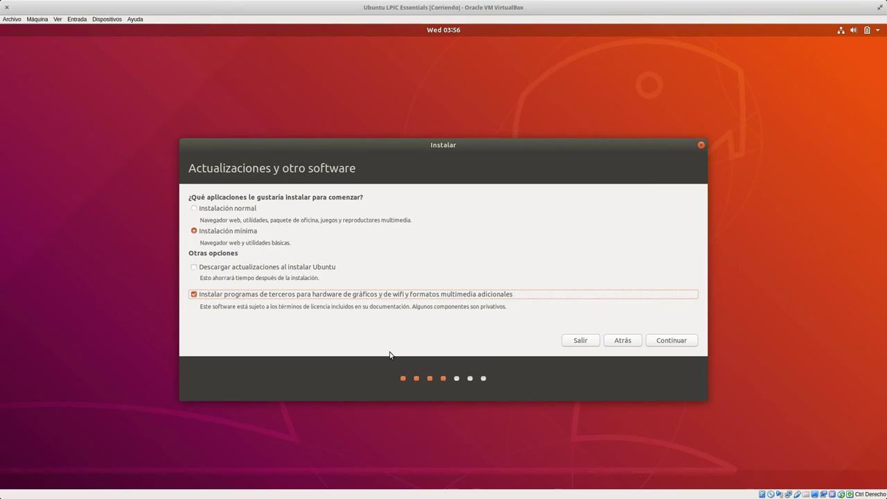
click(663, 339)
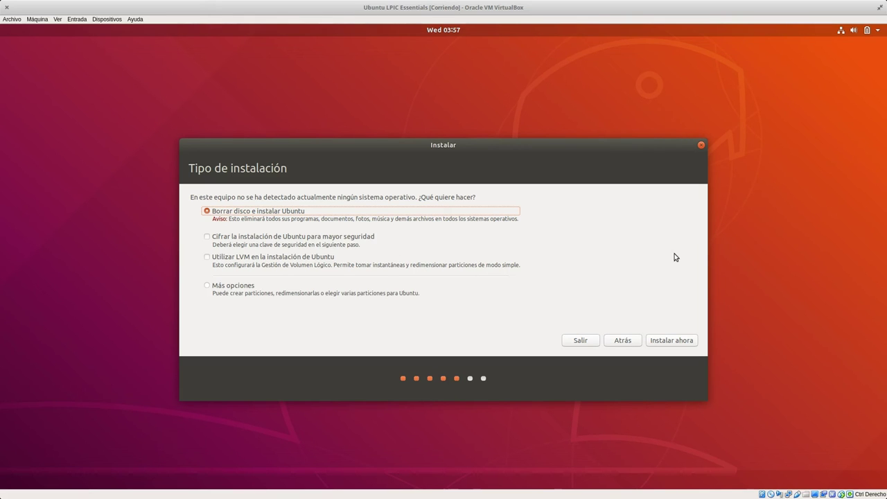
Erase the disk for Ubuntu, approve the partition changes, and keep Bogota as the time zone.
click(690, 342)
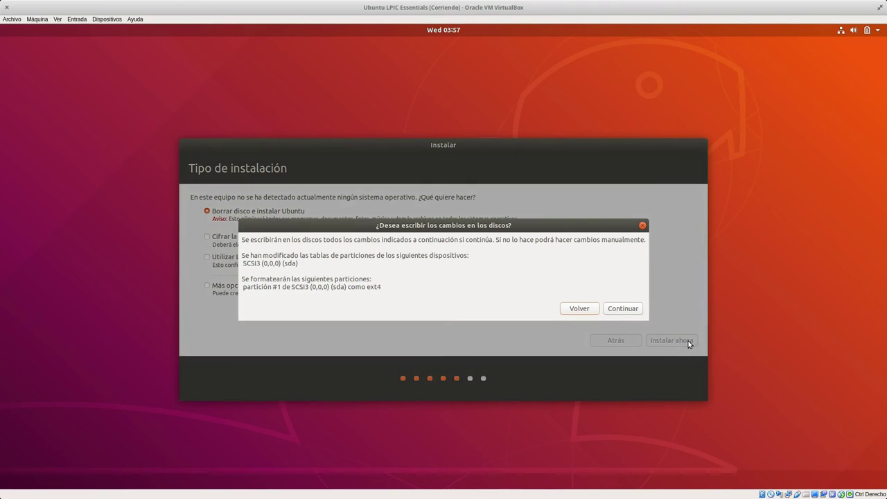
click(623, 309)
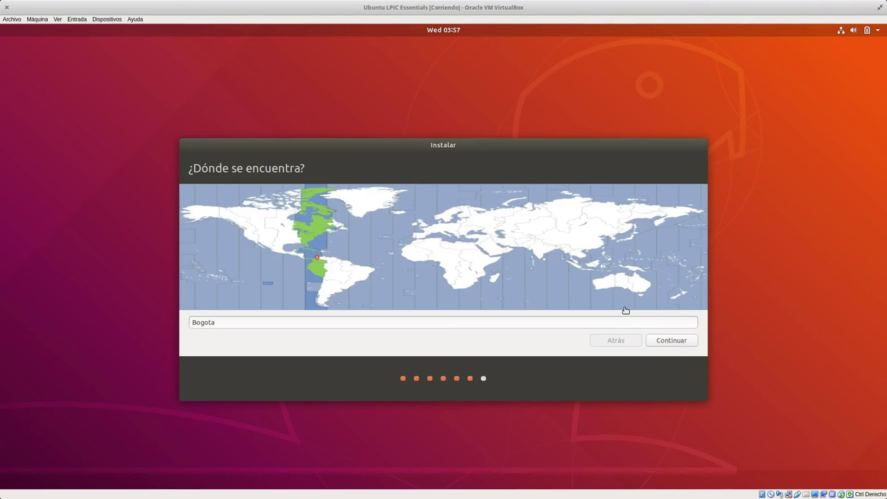
click(670, 340)
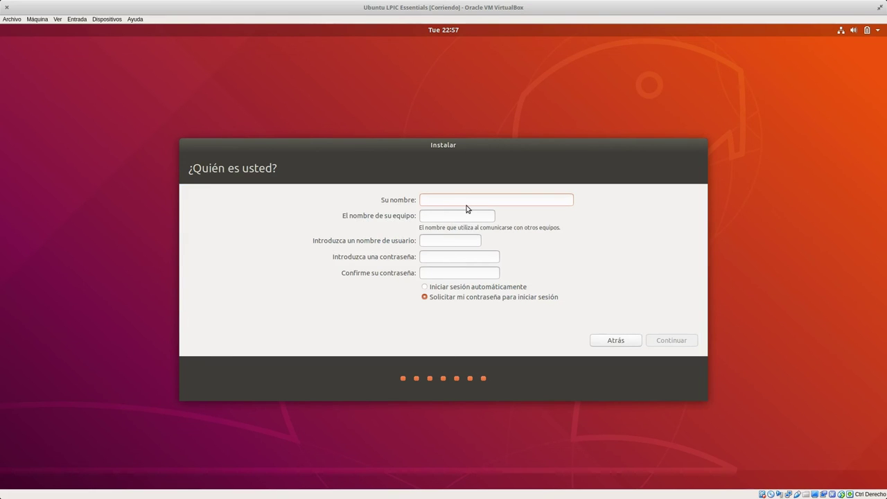
Enter 'LPIC Essentials' as the user's name, set and confirm the account password, and continue.
text(LPIC Essentials)
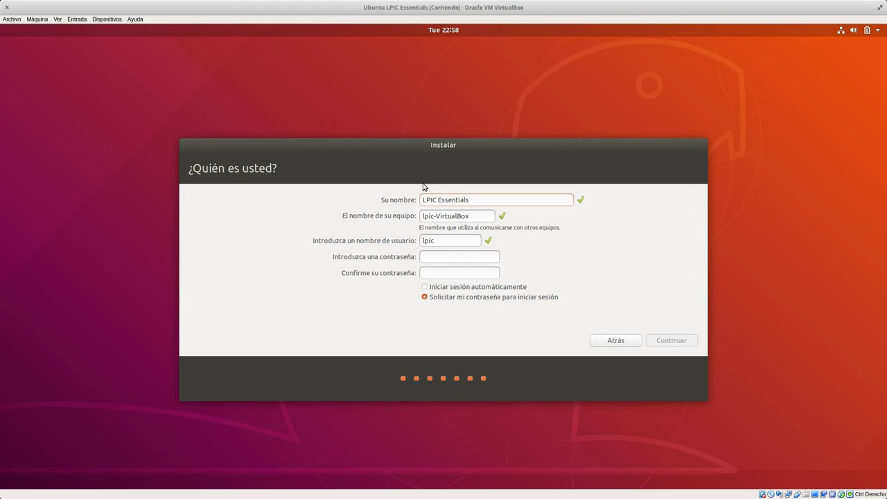
click(430, 256)
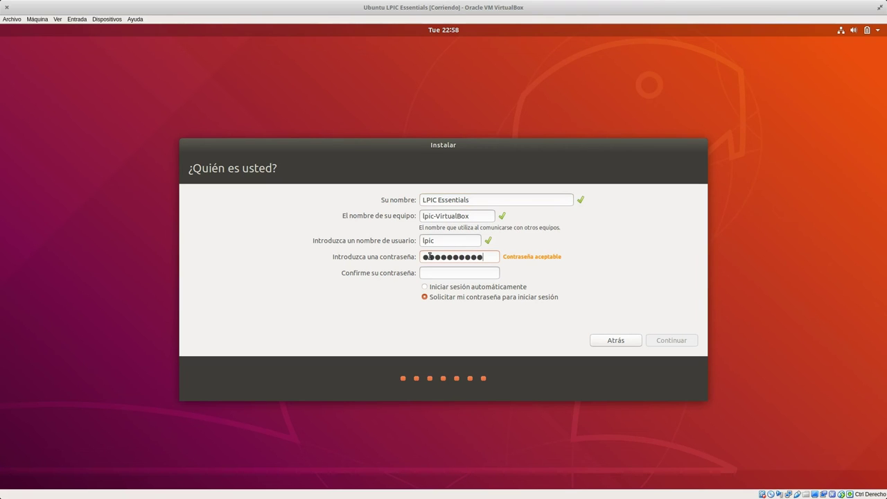
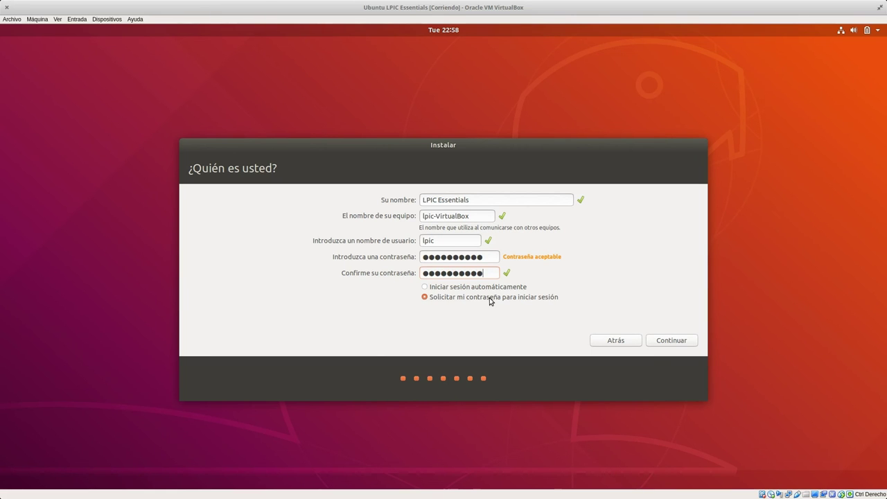
click(694, 340)
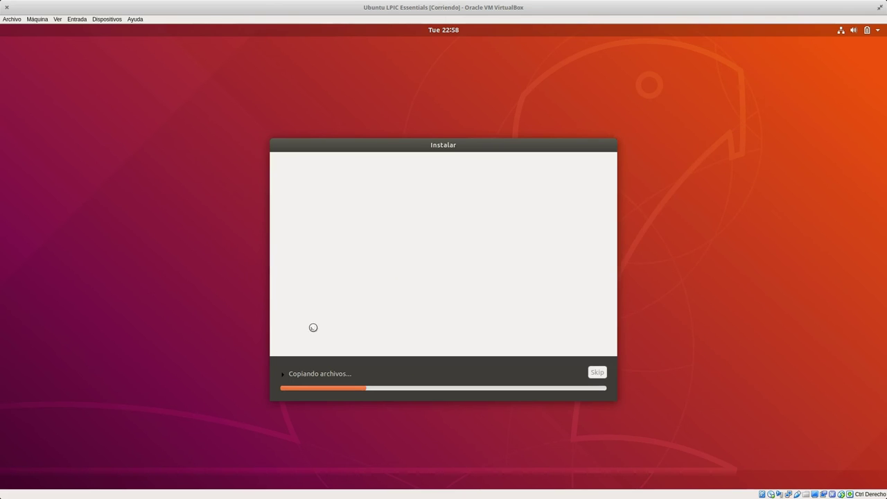
Expand the Copiando archivos log and page through the feature slides until installation completes.
click(284, 373)
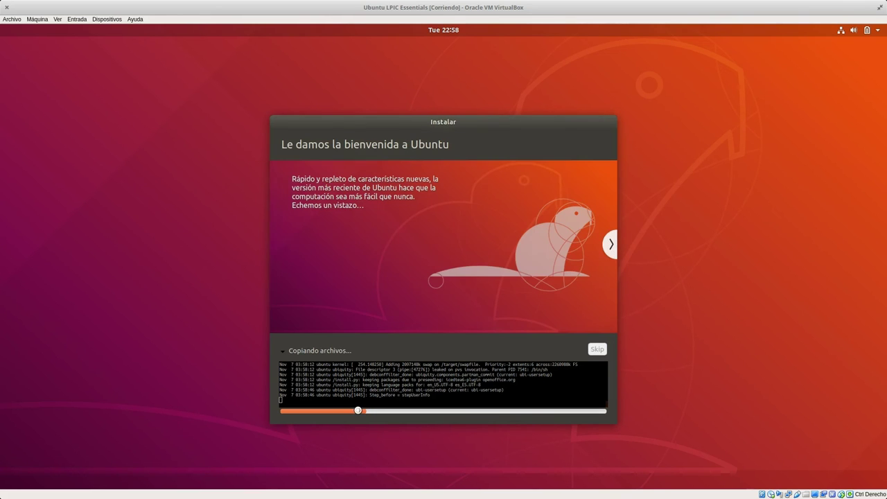
drag(449, 127, 429, 97)
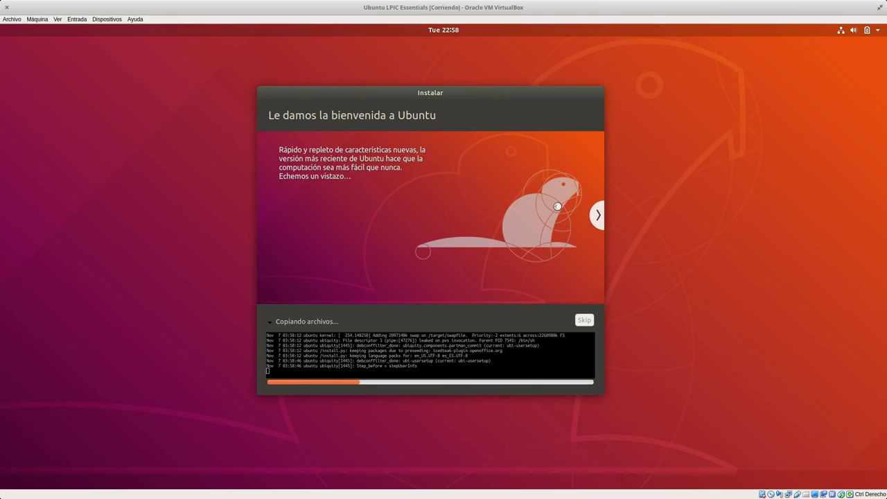
click(595, 216)
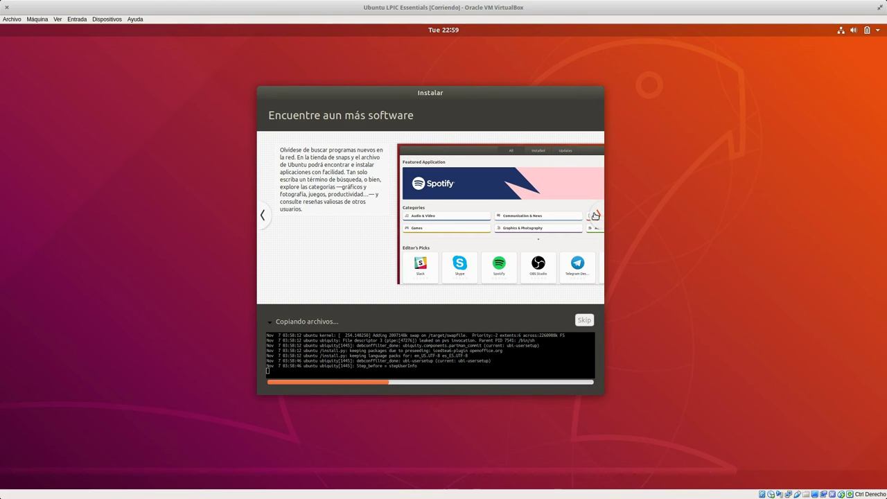
click(595, 216)
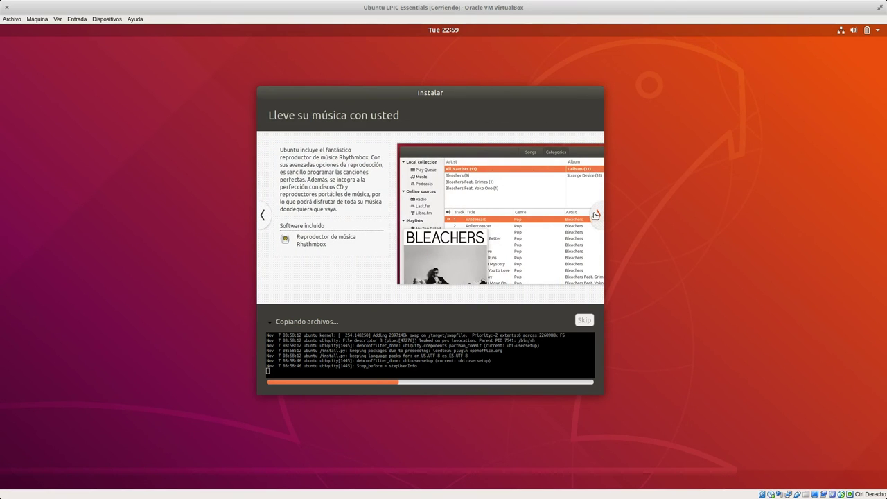
click(595, 215)
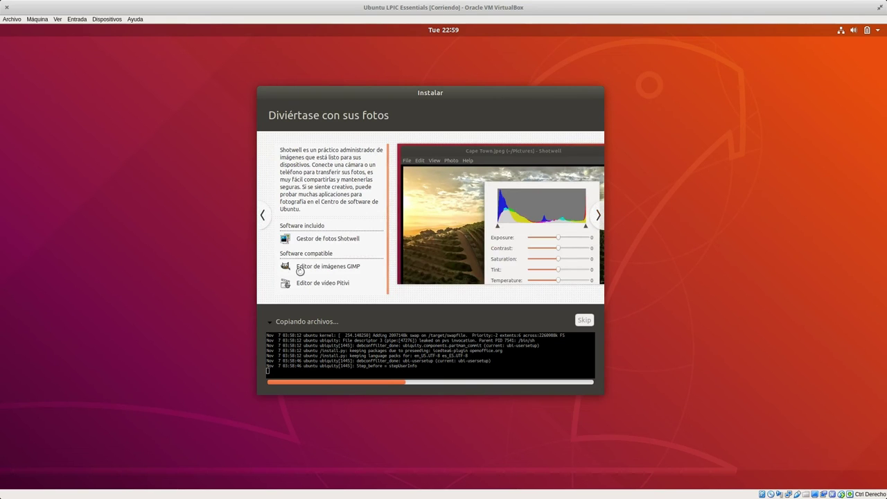
click(593, 223)
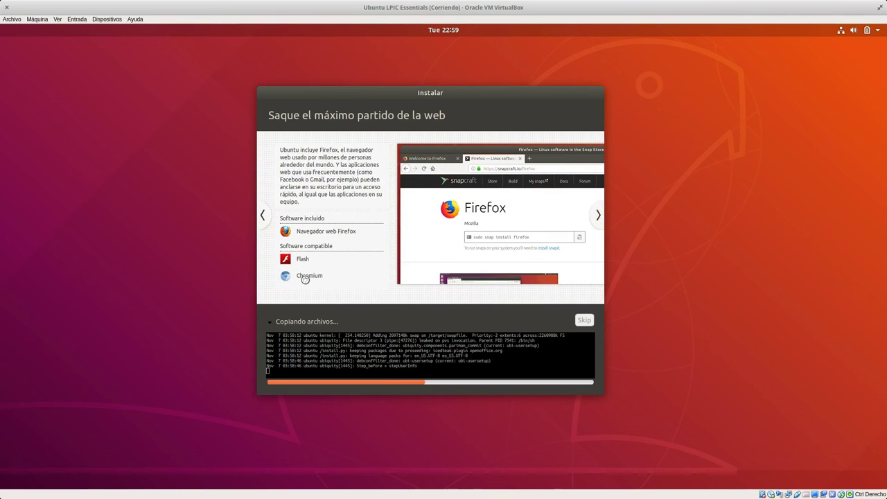
click(601, 225)
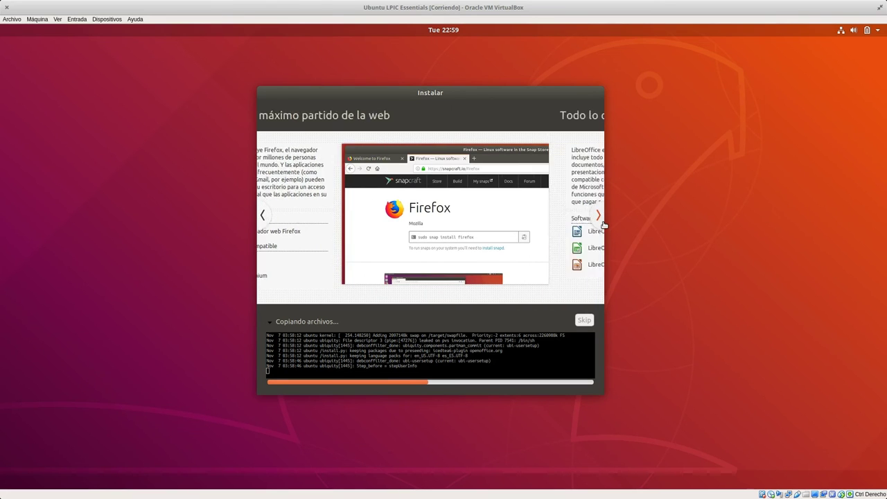
click(603, 224)
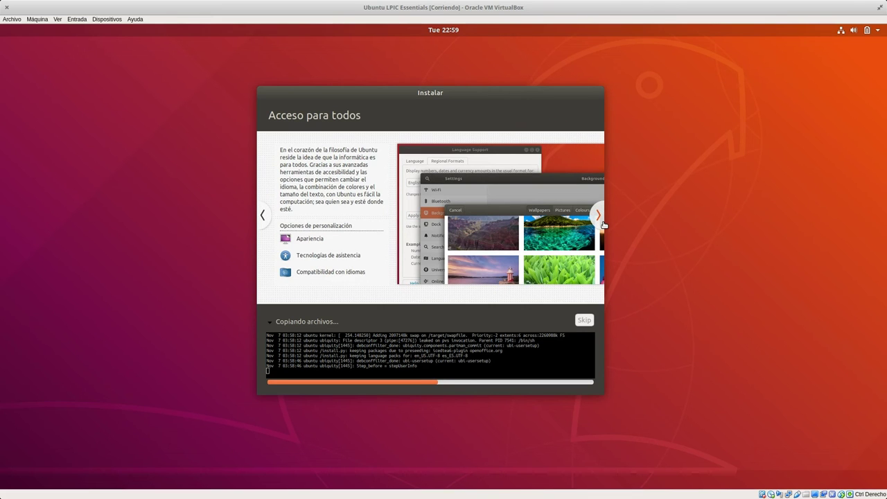
click(604, 223)
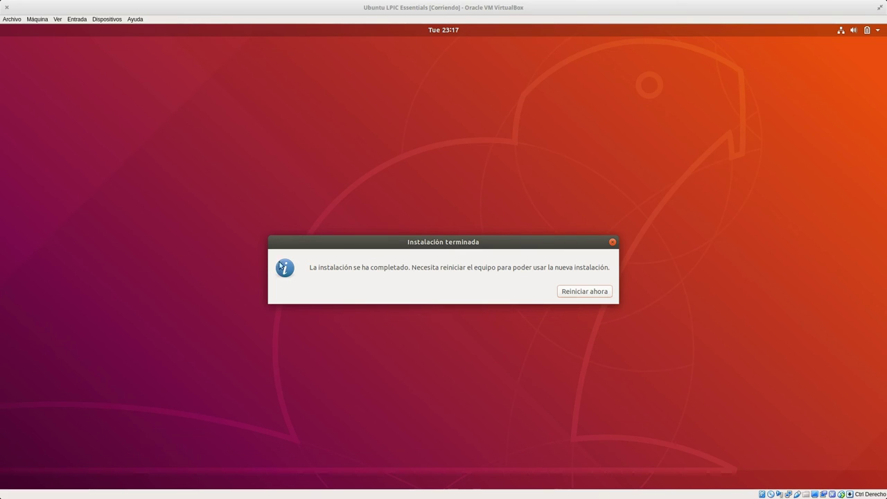
Restart the installed Ubuntu and open Dispositivos > Unidades ópticas to remove the ISO.
click(575, 292)
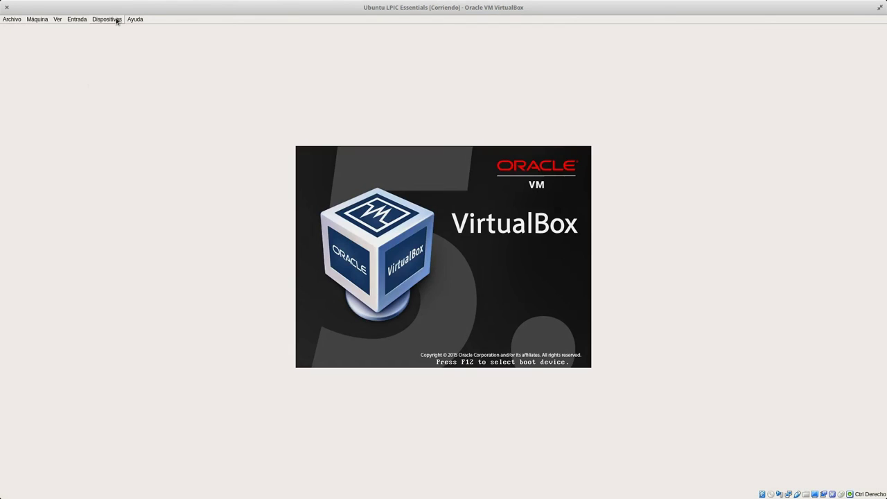
click(117, 21)
mouse_move(183, 88)
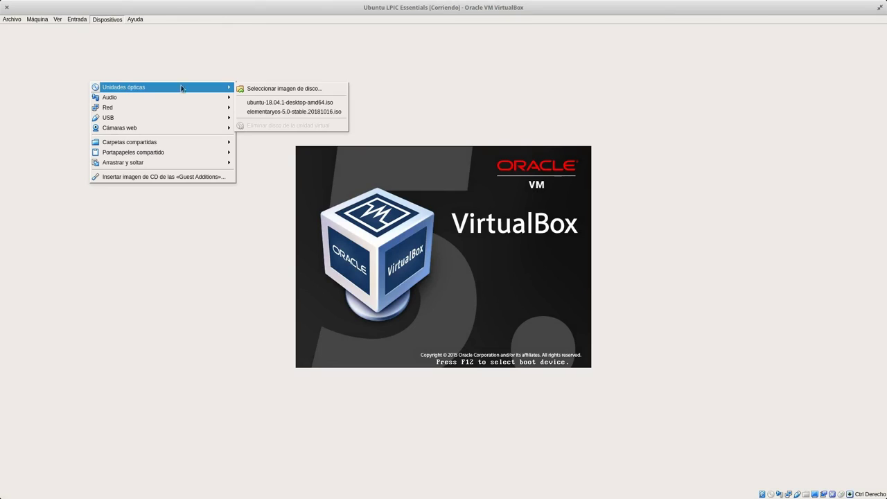
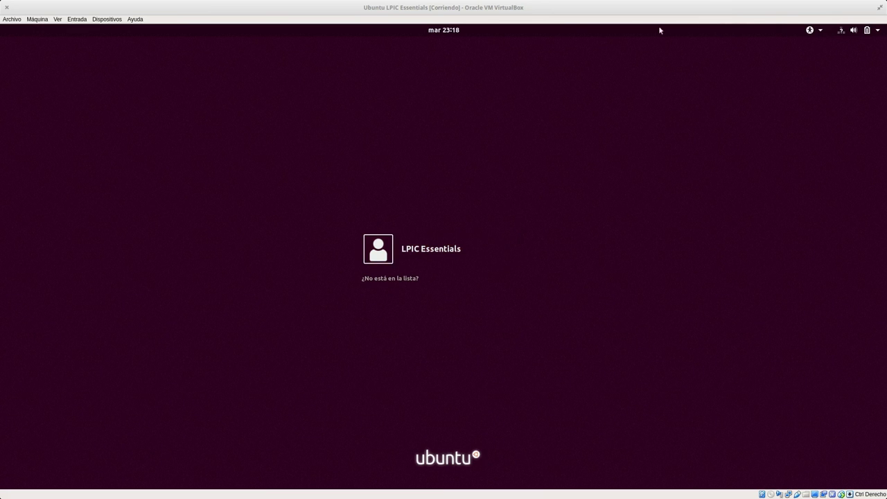
click(448, 31)
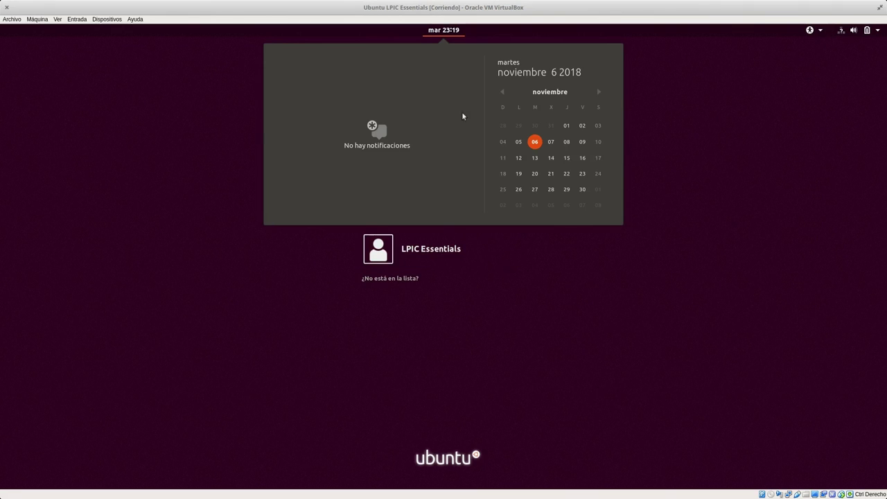
click(743, 109)
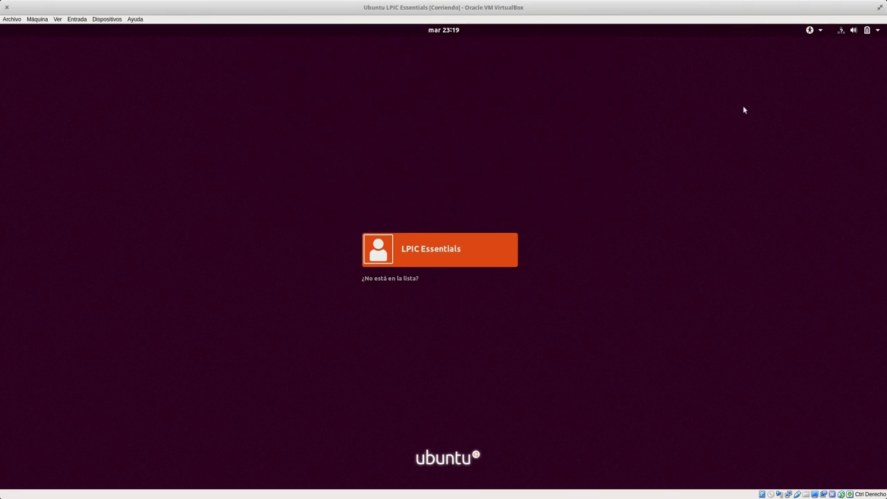
click(825, 30)
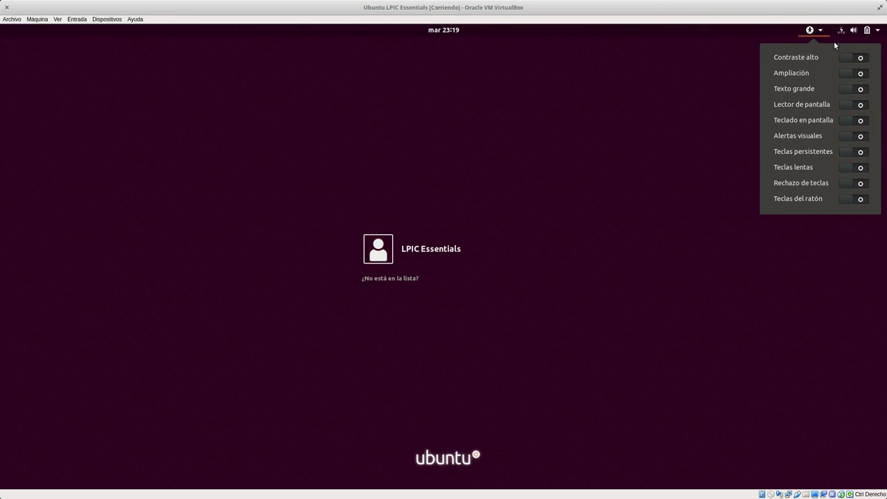
click(666, 133)
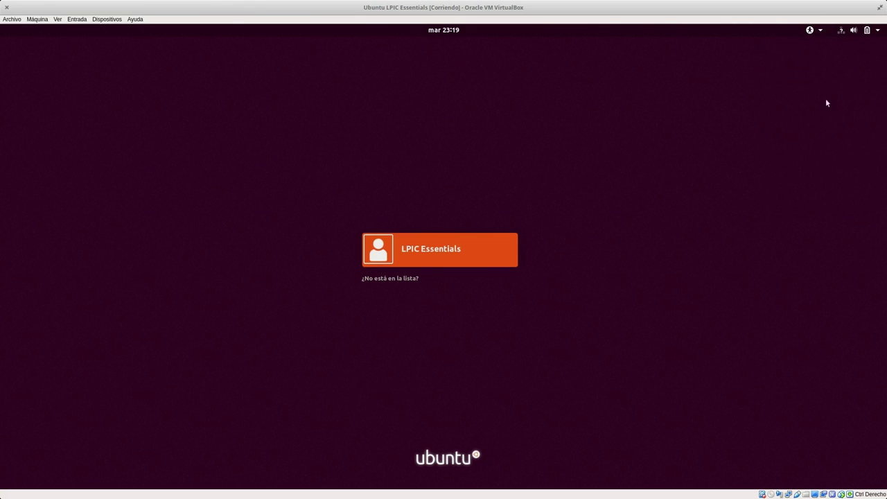
click(841, 33)
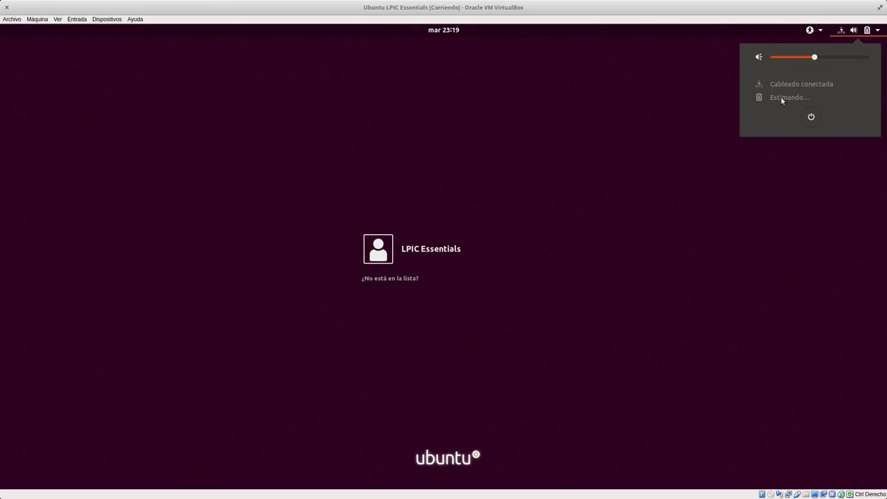
click(694, 159)
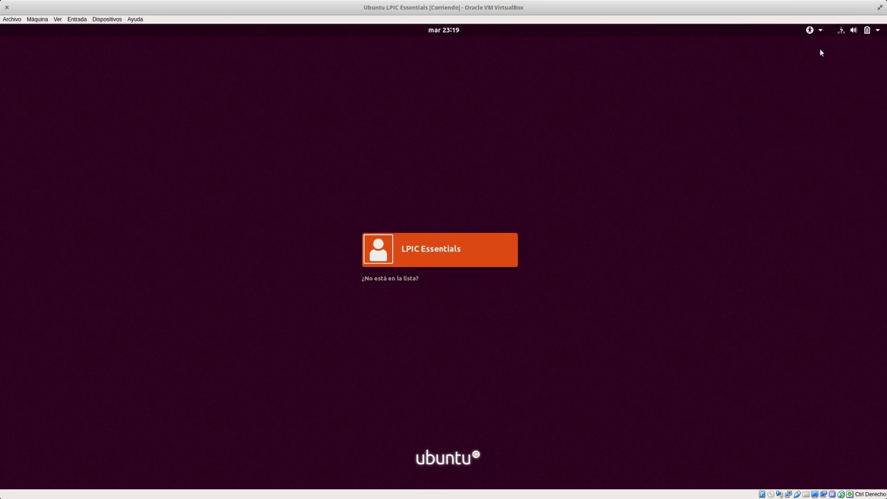
click(876, 32)
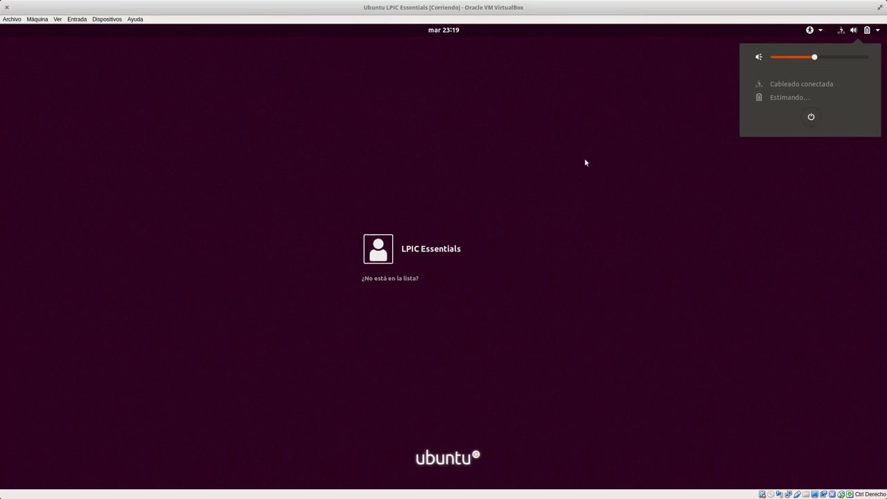
click(584, 160)
Log in as LPIC Essentials in the standard Ubuntu session, re-entering the password after the error.
click(369, 251)
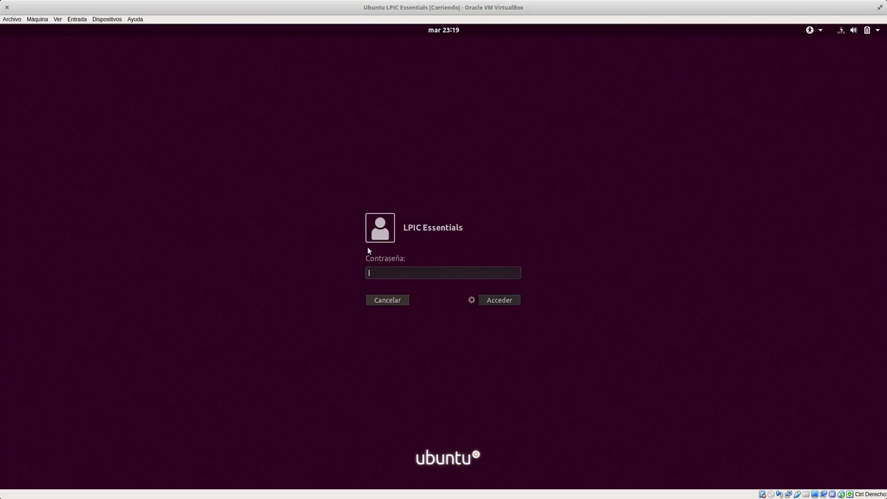
text(**********)
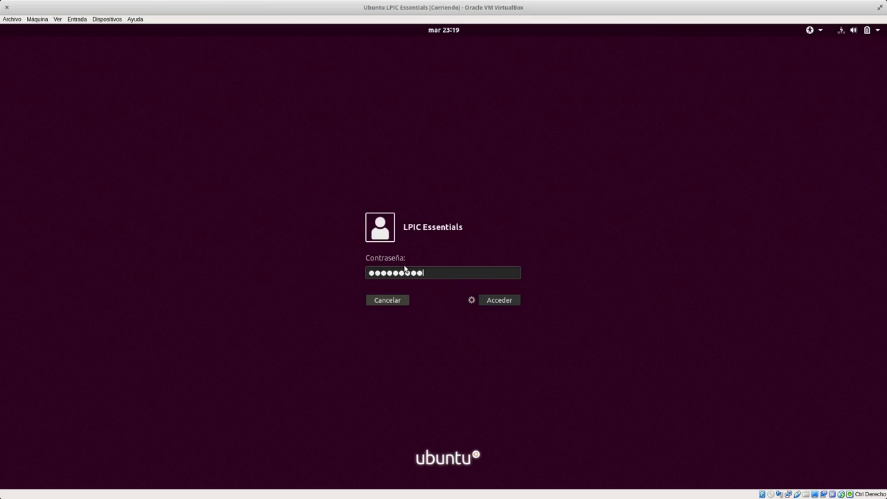
click(471, 300)
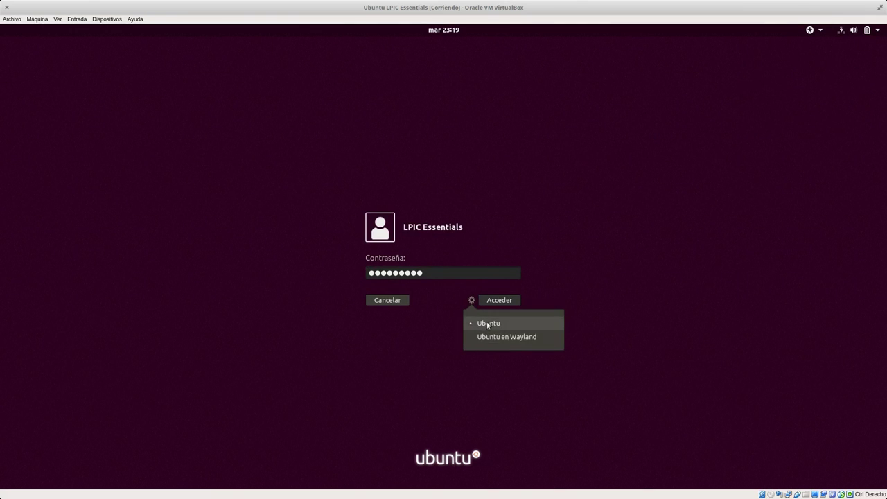
click(522, 322)
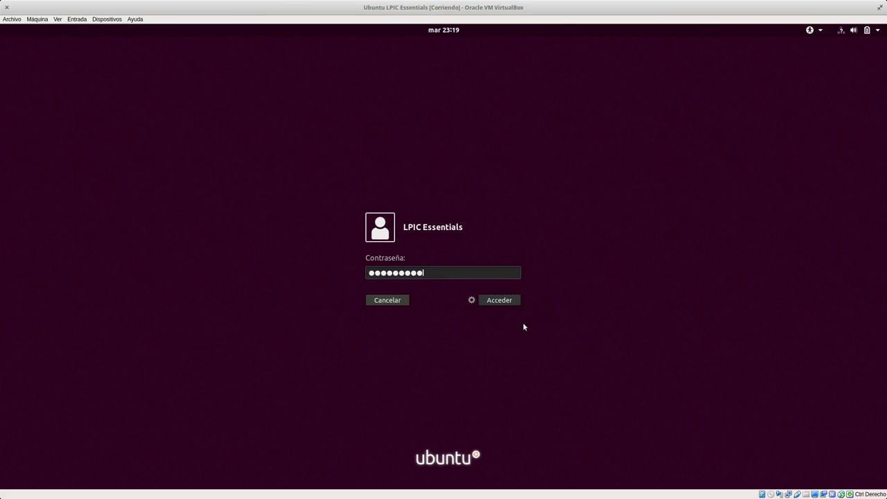
click(494, 301)
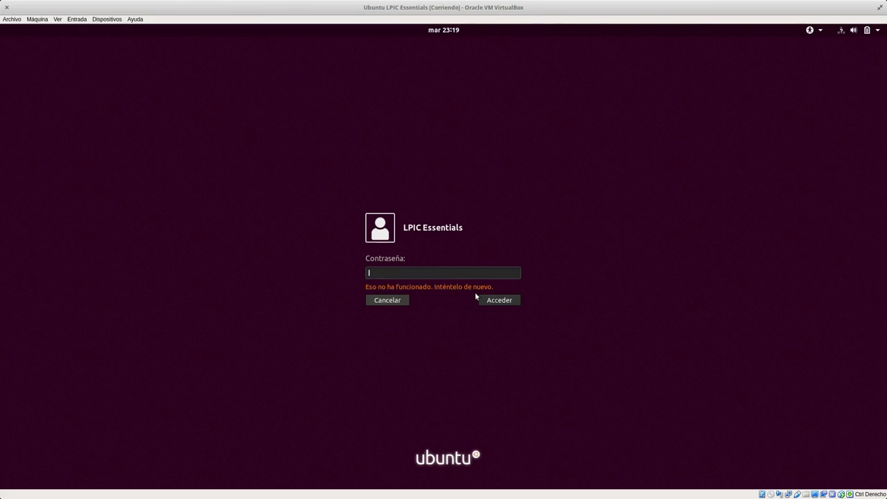
text(***********)
click(508, 303)
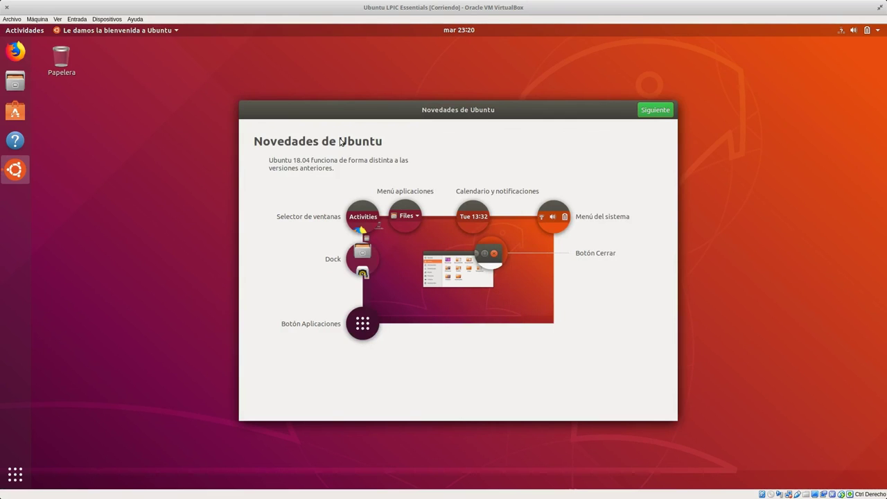
Skip the welcome wizard's Livepatch setup by cancelling its authentication request.
click(663, 111)
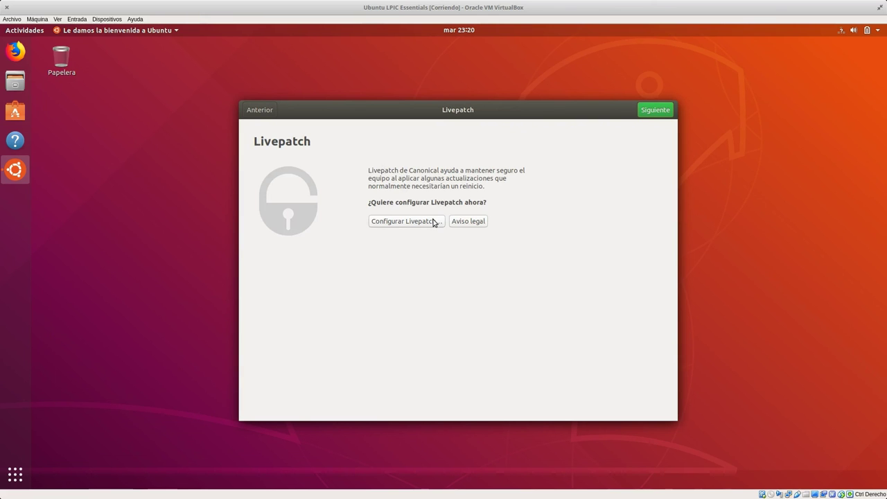
click(407, 222)
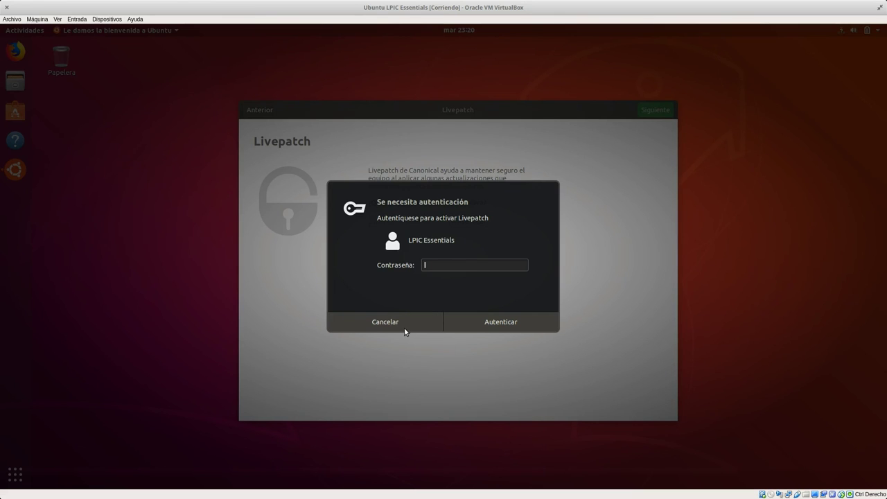
click(406, 330)
click(655, 115)
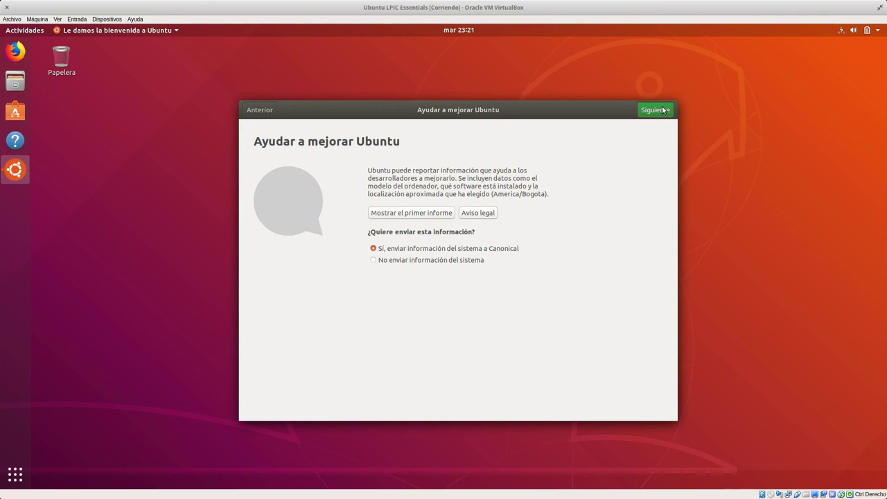
Advance to the suggested-apps page, browse both app sets, and finish the wizard with Hecho.
key(Return)
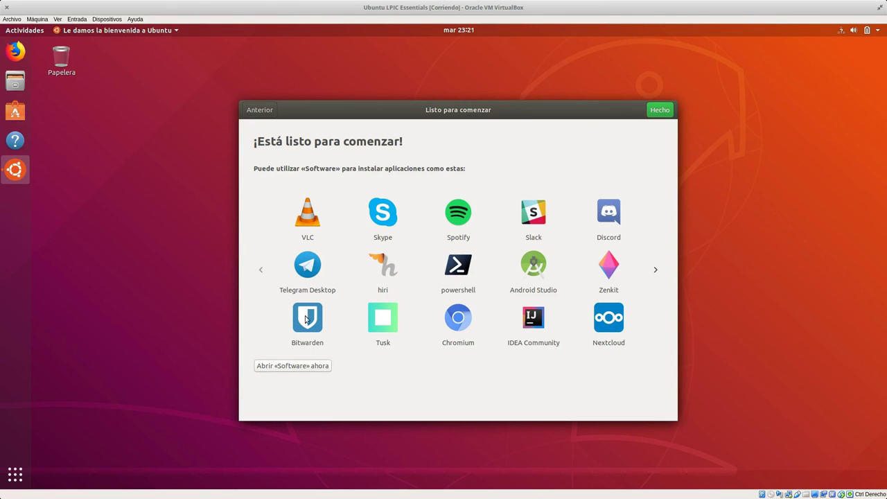
click(656, 270)
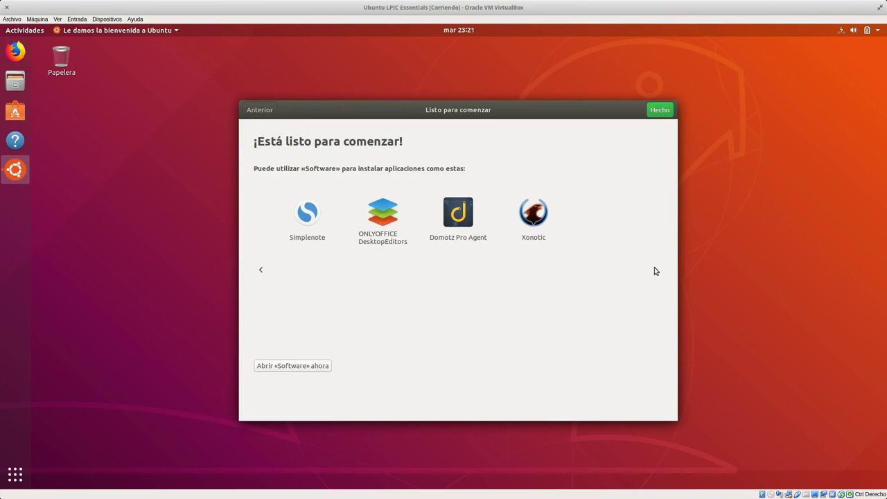
click(264, 281)
click(659, 110)
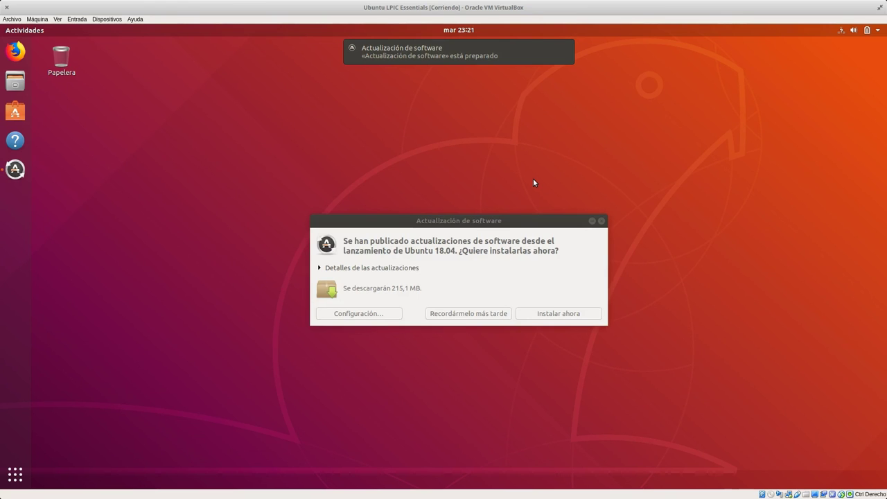
Review the expanded pending-updates details list, then bring up the full applications overview.
click(320, 269)
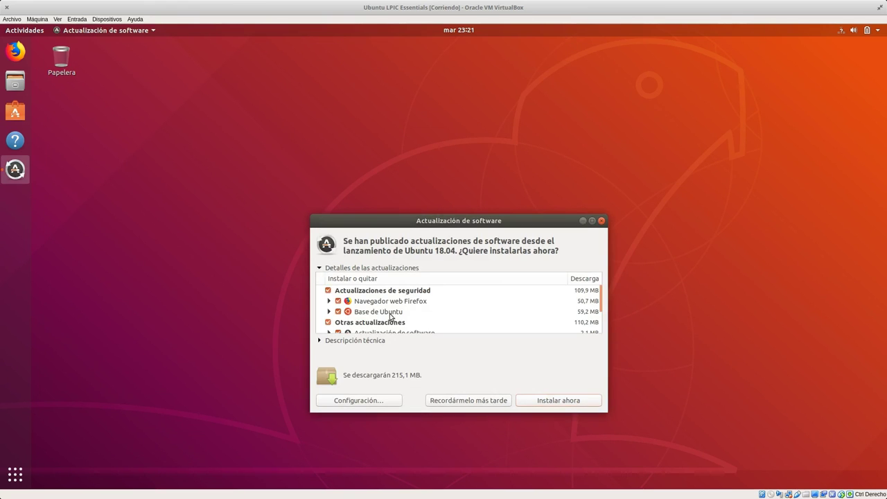
scroll(404, 309, down, 3)
scroll(404, 311, up, 3)
scroll(404, 312, down, 3)
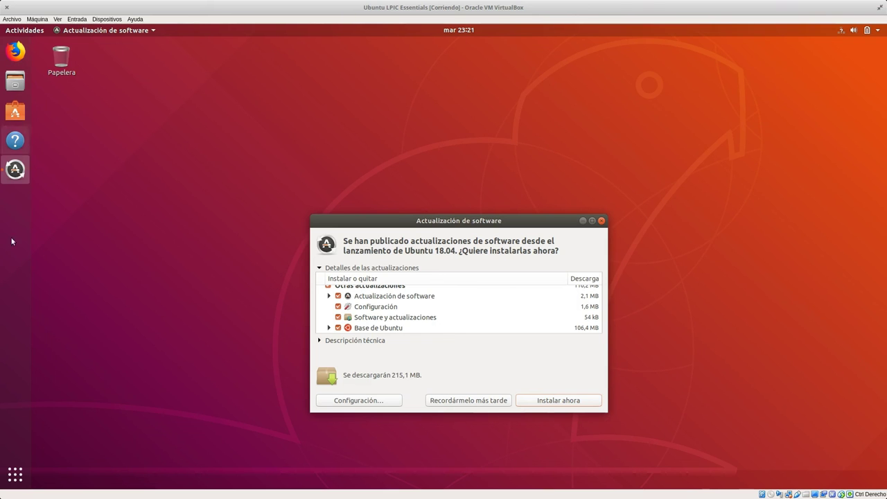
click(15, 475)
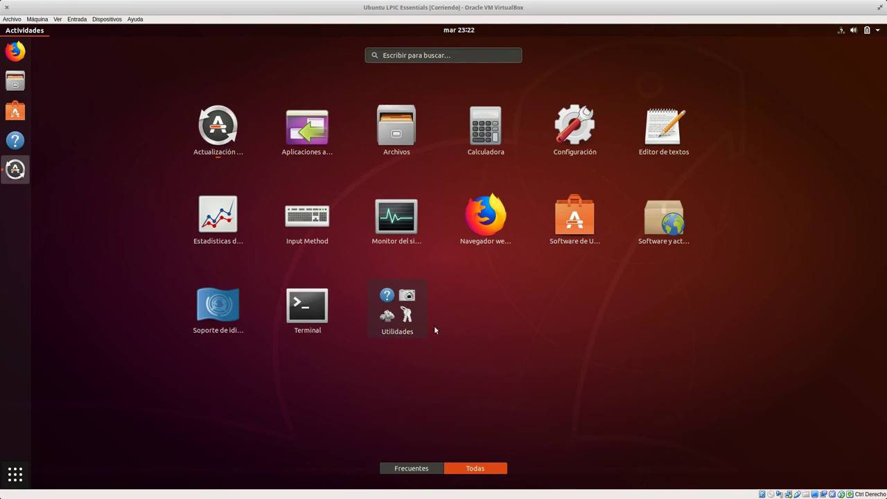
Peek inside the Utilidades folder, close it, and launch Configuración.
click(419, 305)
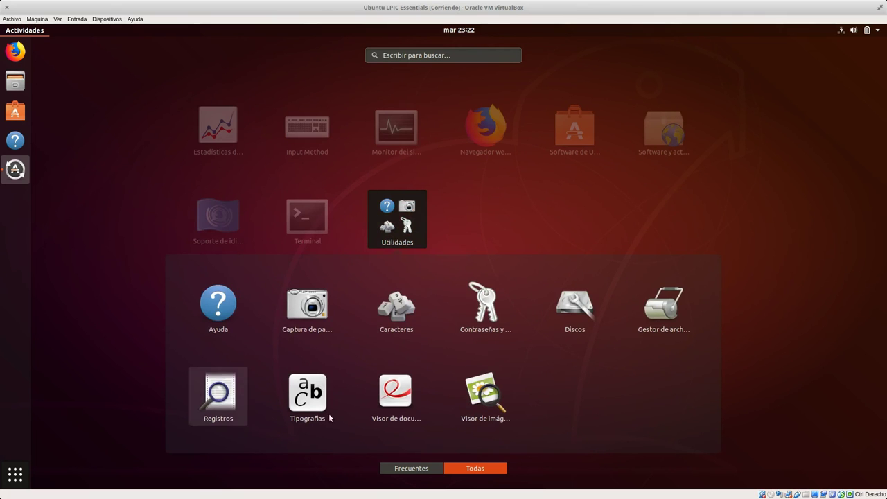
click(664, 216)
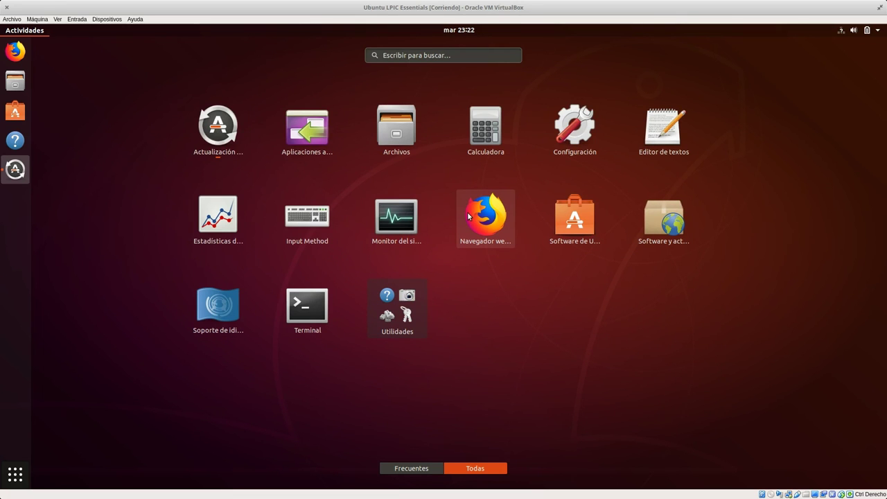
click(575, 139)
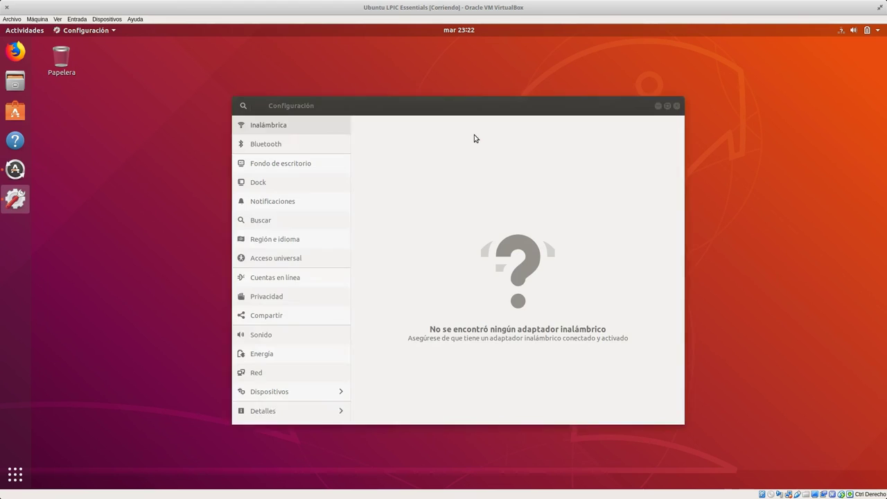
Look at the Bluetooth and Buscar settings, close Configuración, and refocus the Software Updater.
click(282, 145)
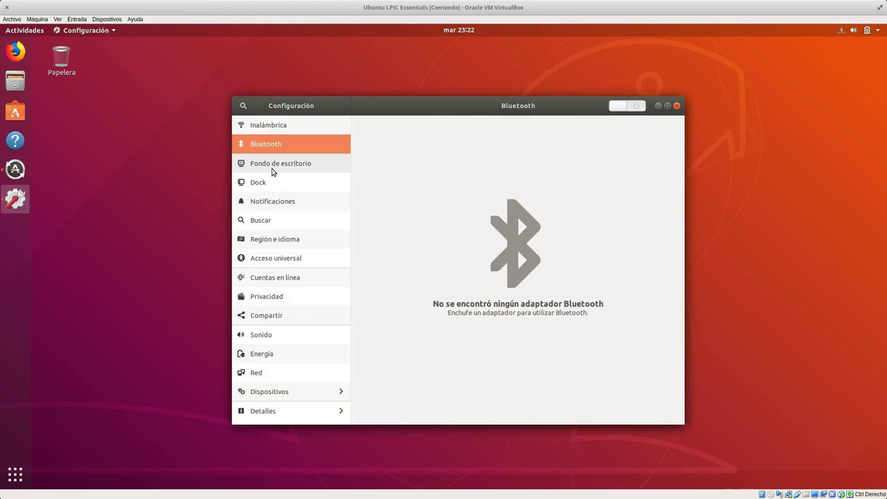
click(267, 222)
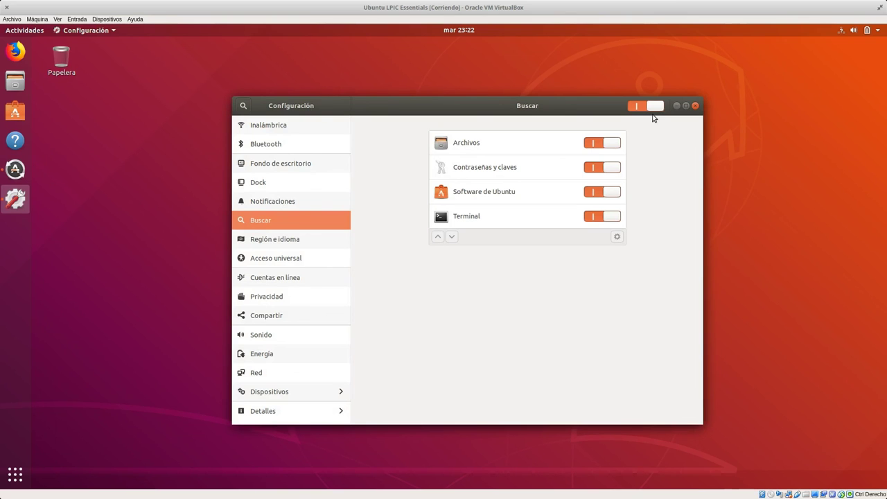
click(695, 106)
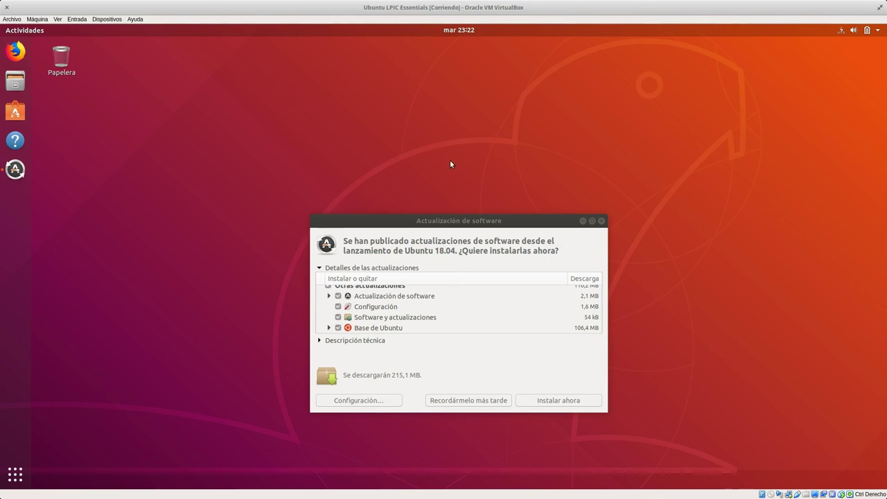
click(551, 400)
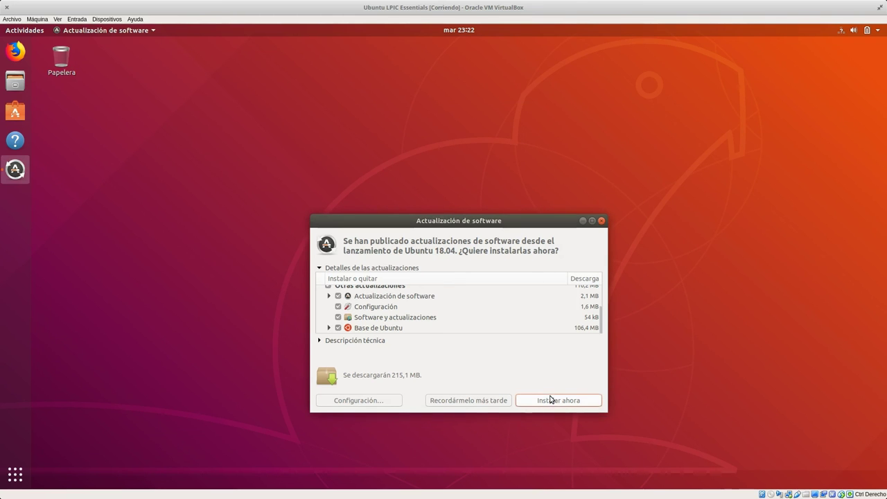